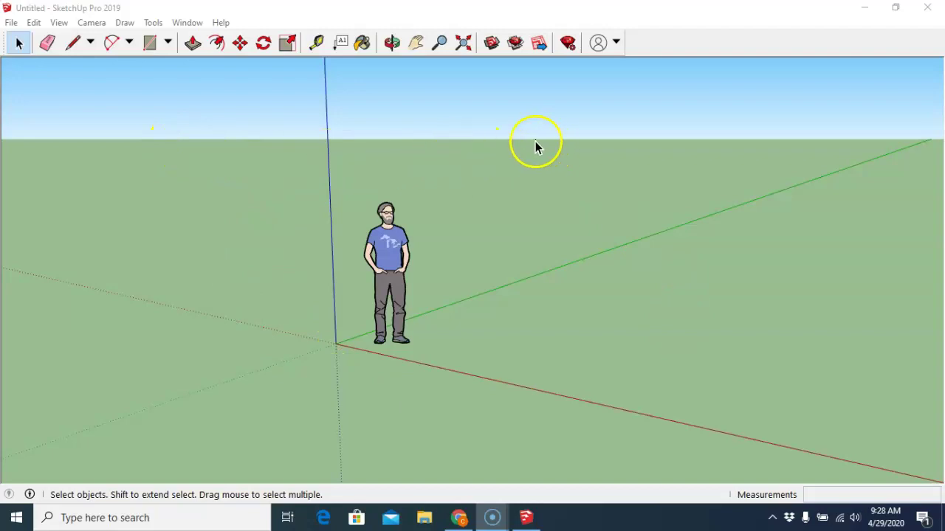
Bring the untitled SketchUp model with its default scale figure into focus
left_click(496, 143)
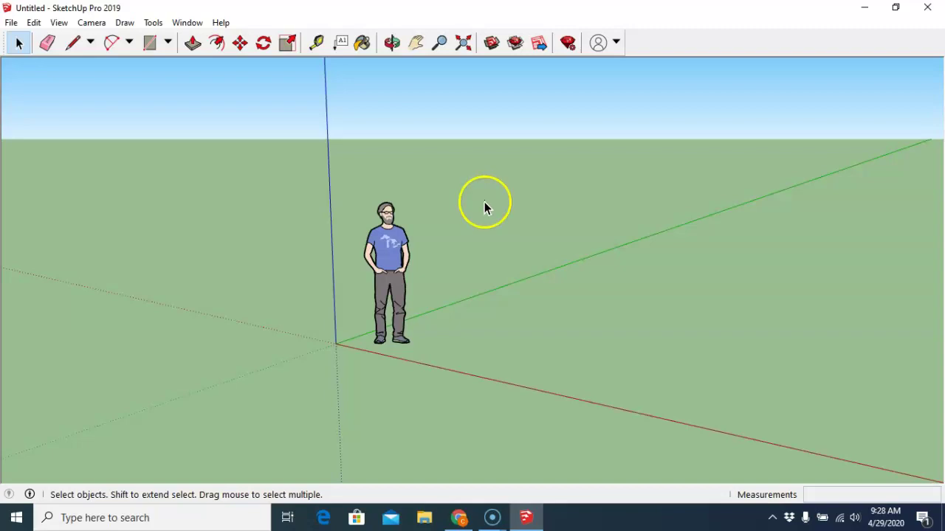
left_click(19, 46)
left_click(231, 140)
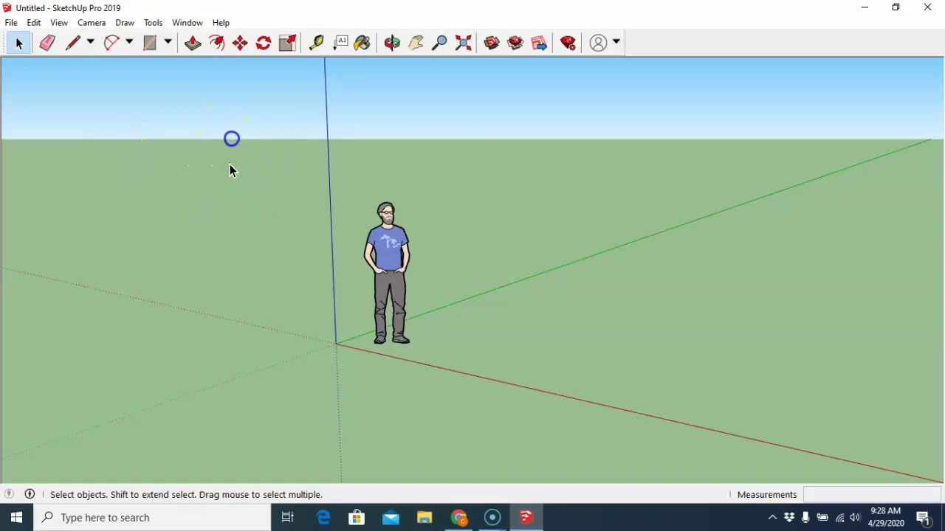
left_click(516, 386)
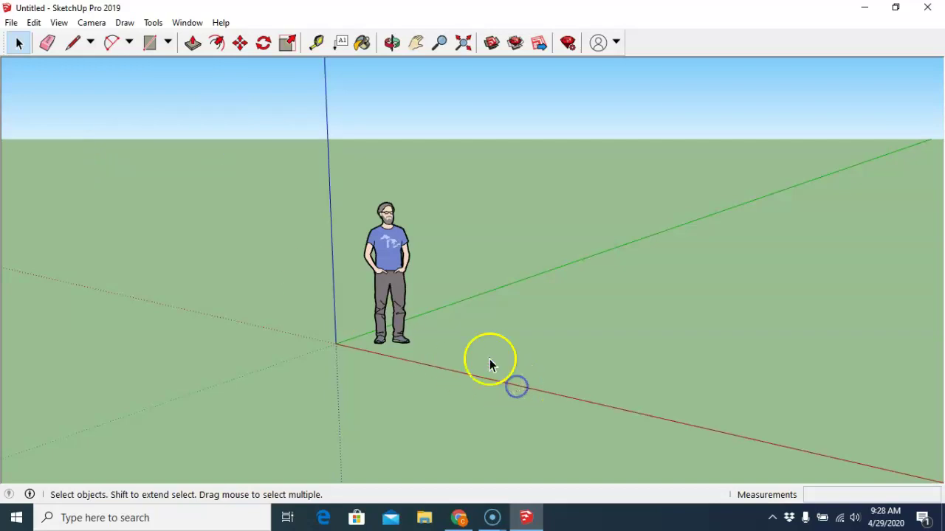
left_click(398, 256)
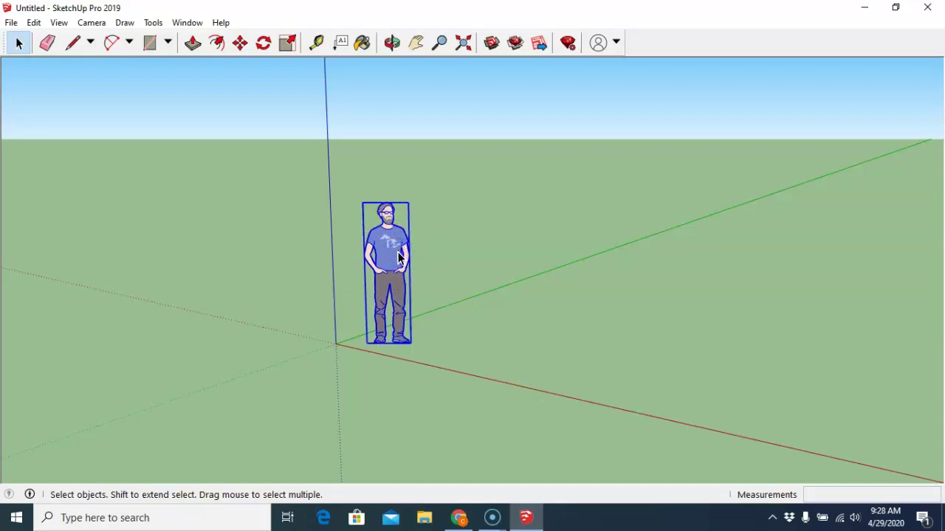
left_click(399, 265)
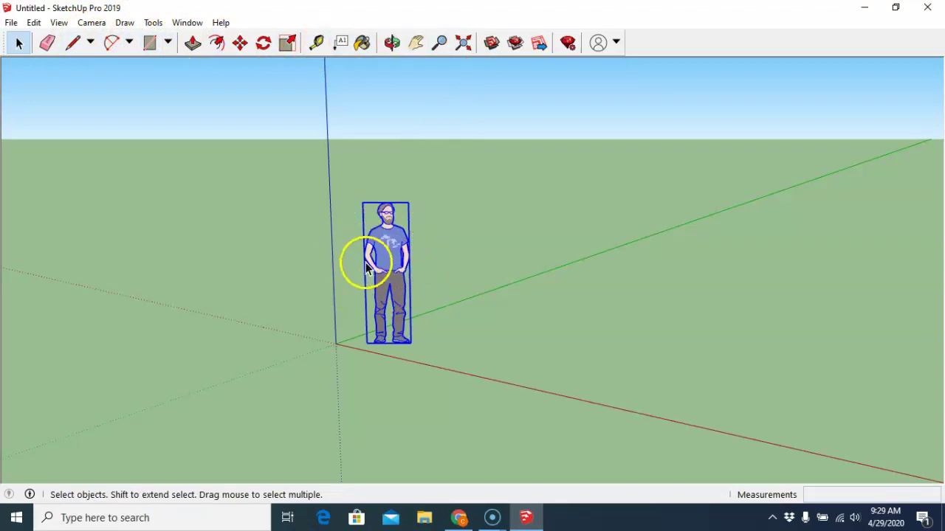
left_click(218, 219)
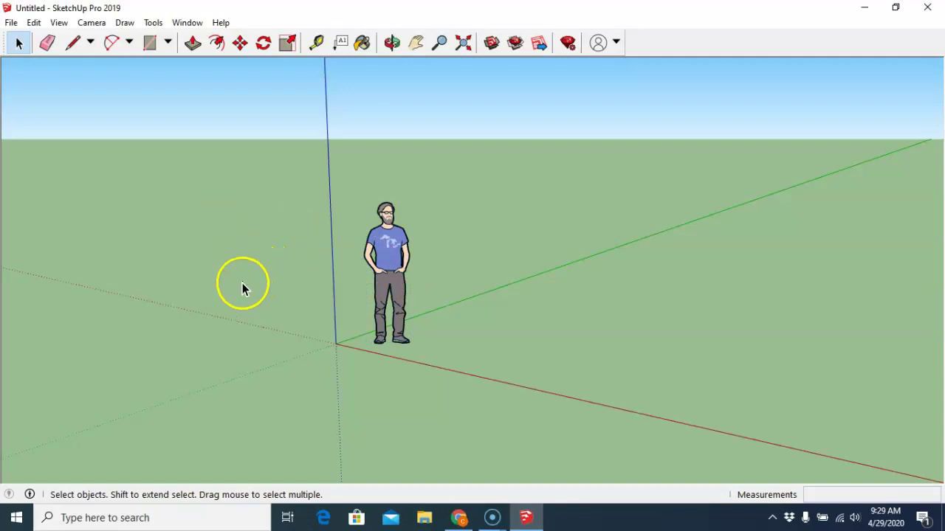
left_click(50, 44)
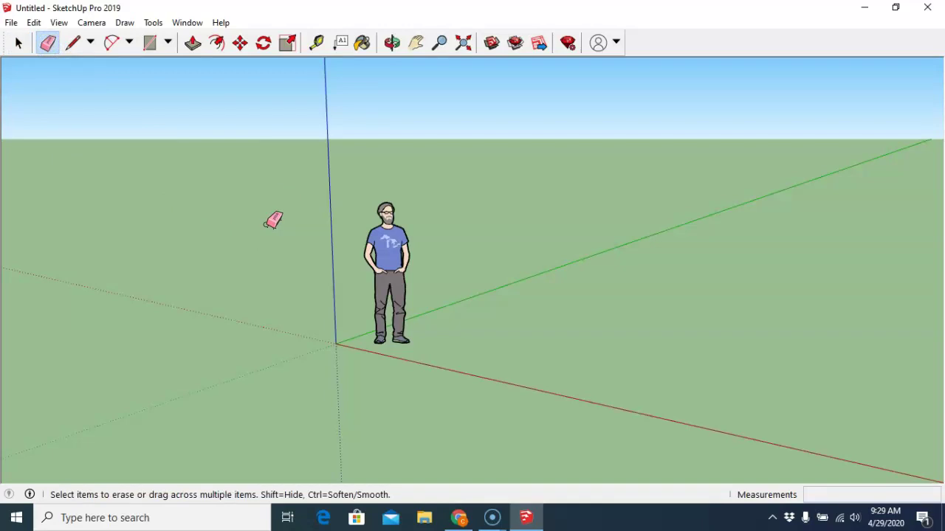
left_click_drag(325, 223, 399, 236)
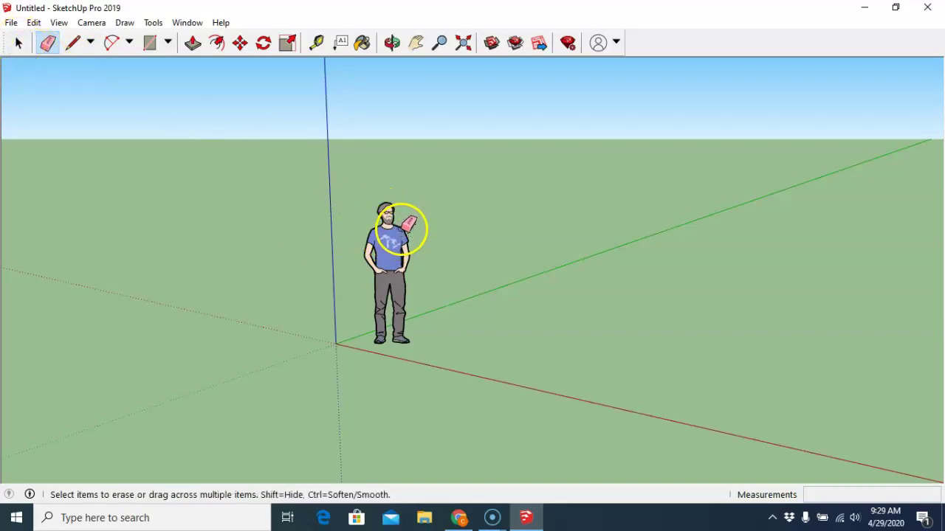
left_click_drag(405, 228, 405, 225)
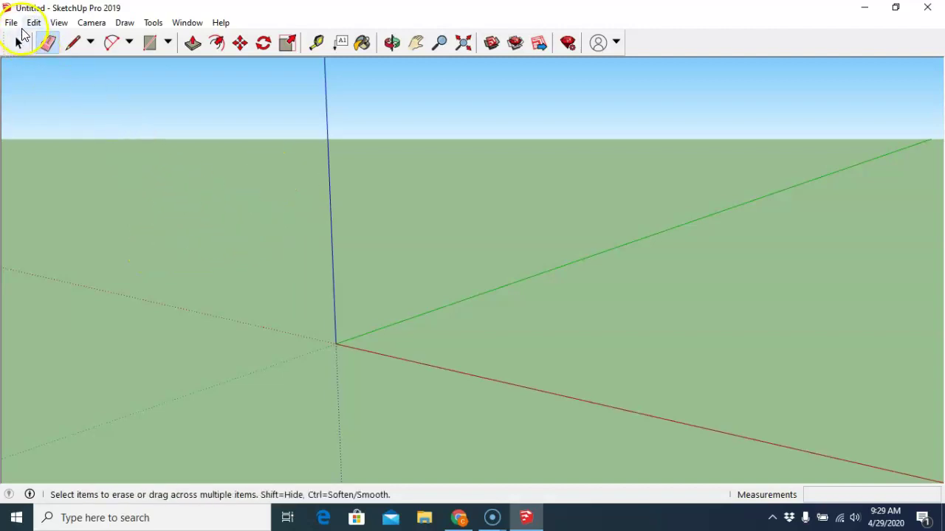
left_click(33, 22)
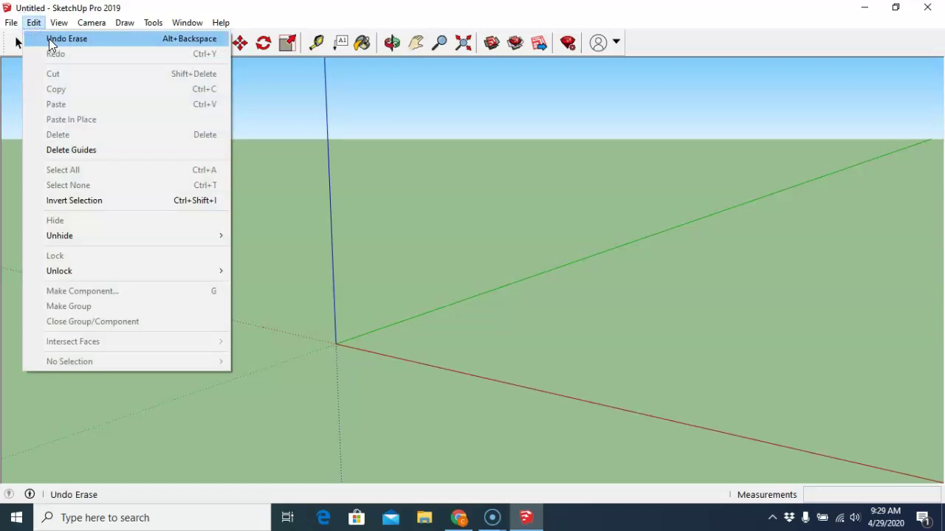
left_click(50, 41)
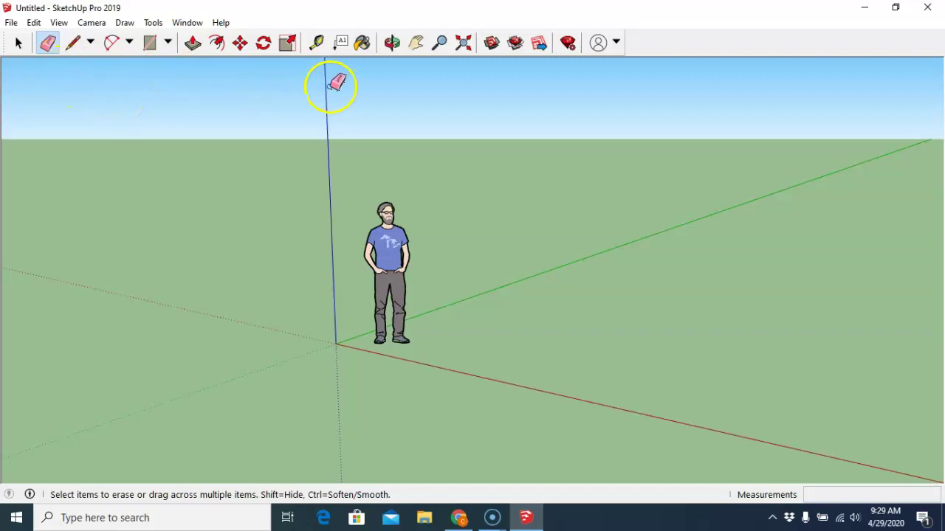
With Tape Measure, lay a dashed guide along the green axis beside the scale figure
left_click(317, 43)
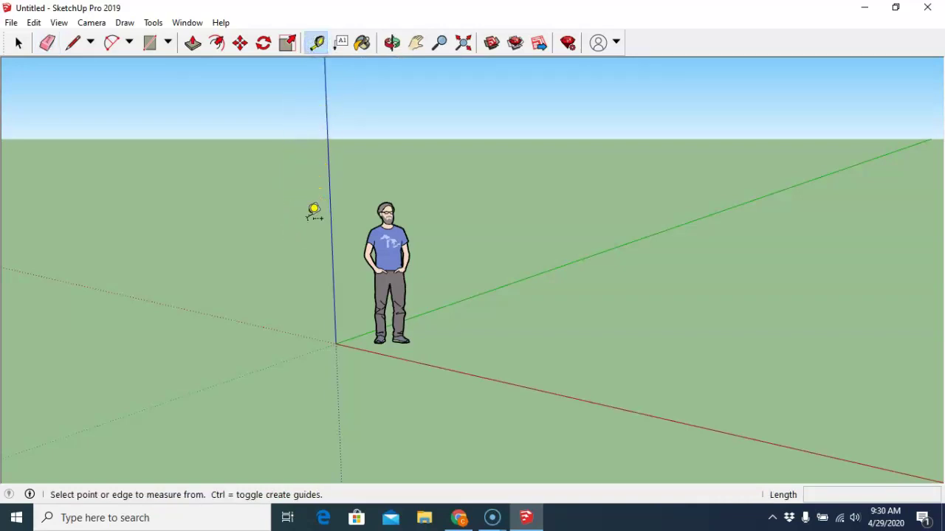
left_click_drag(314, 211, 315, 237)
left_click(468, 300)
left_click_drag(469, 298, 646, 338)
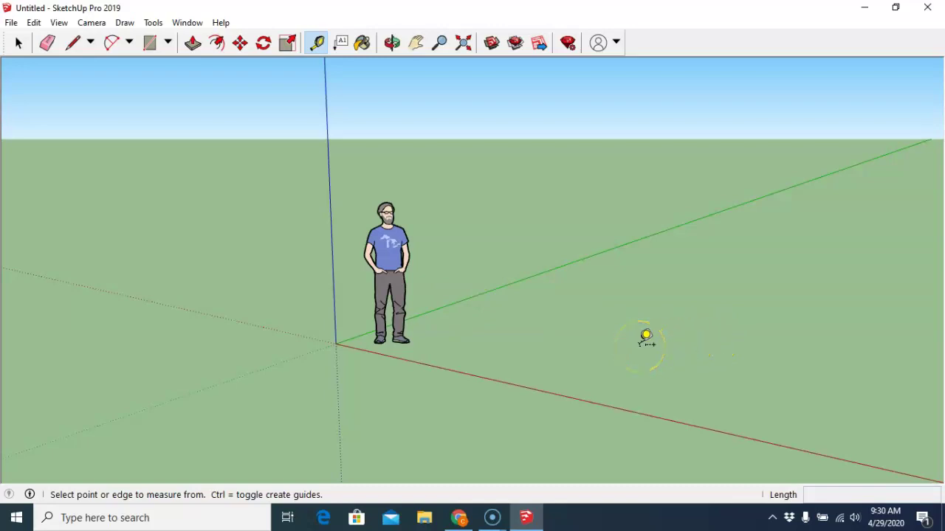
left_click(609, 311)
left_click_drag(610, 311, 572, 293)
left_click(550, 294)
left_click_drag(551, 293, 531, 278)
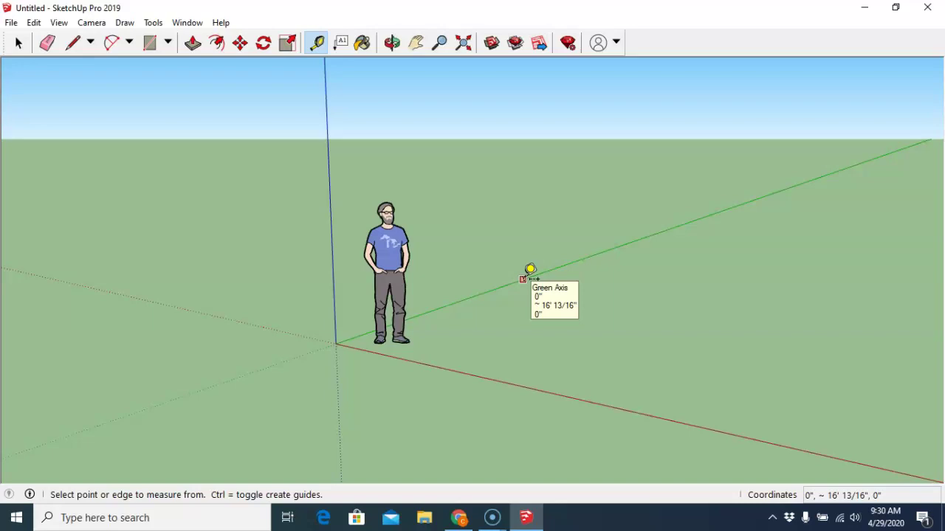
left_click(527, 278)
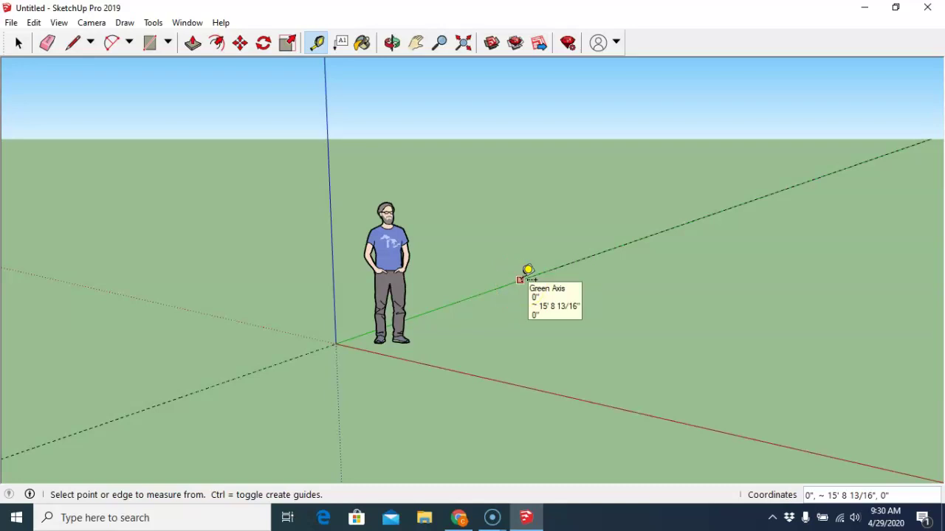
Create a guide parallel to the green axis, offset 16' toward the red direction
left_click(520, 279)
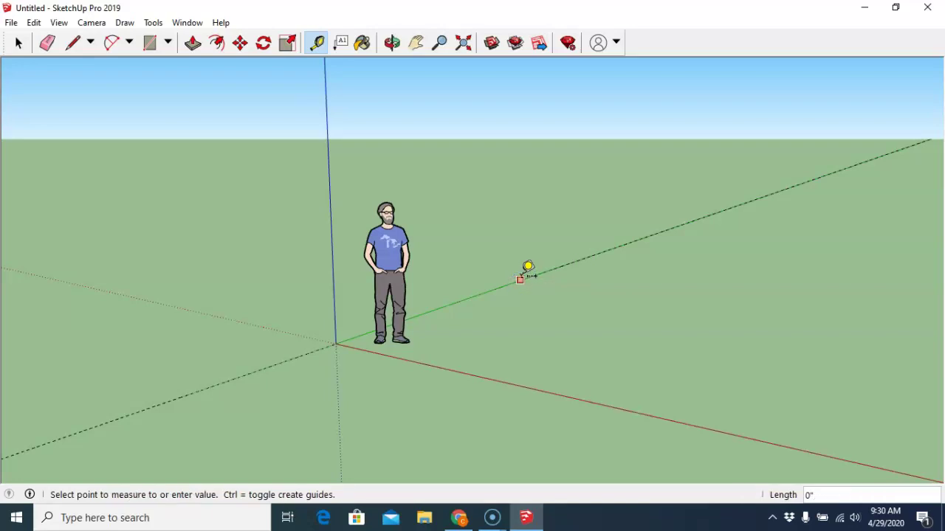
left_click_drag(521, 273, 520, 207)
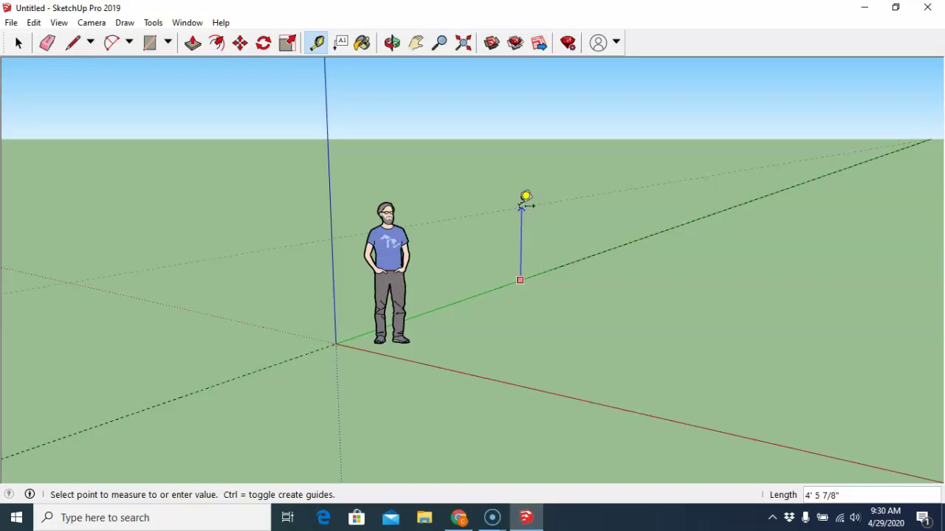
left_click_drag(521, 206, 576, 286)
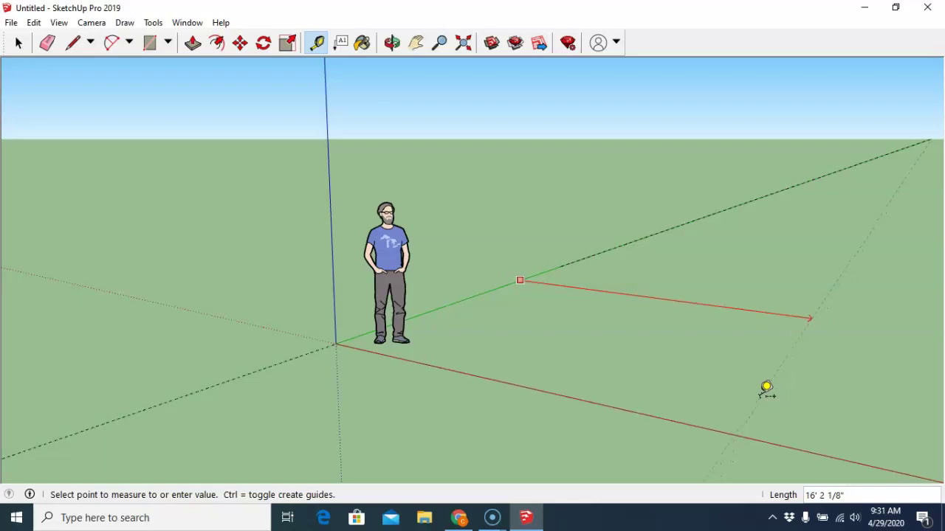
left_click_drag(731, 388, 602, 329)
type("16")
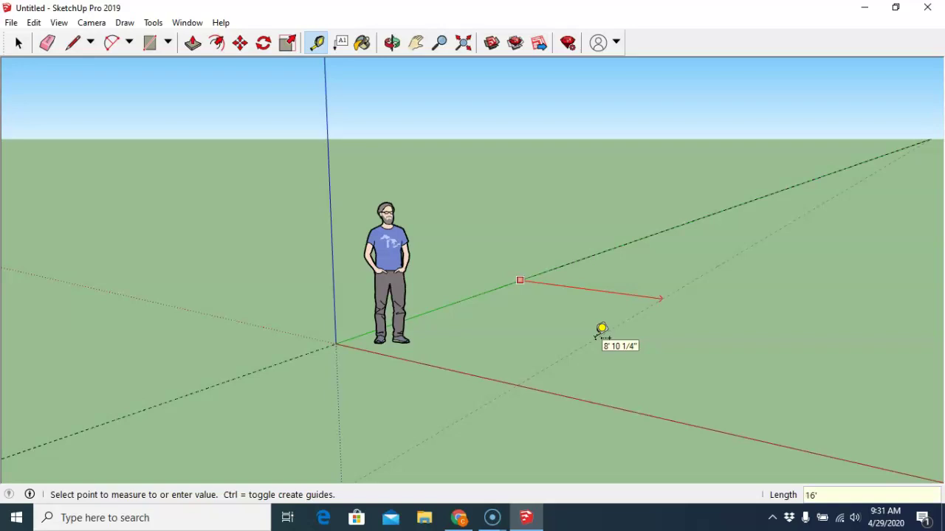
key("Return")
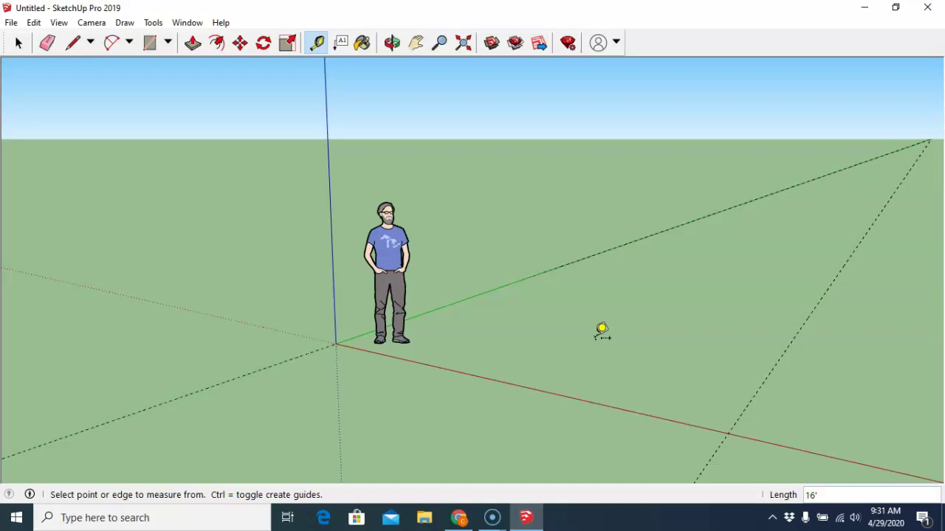
Place a third green-axis parallel guide offset 12' in the red direction
left_click(533, 275)
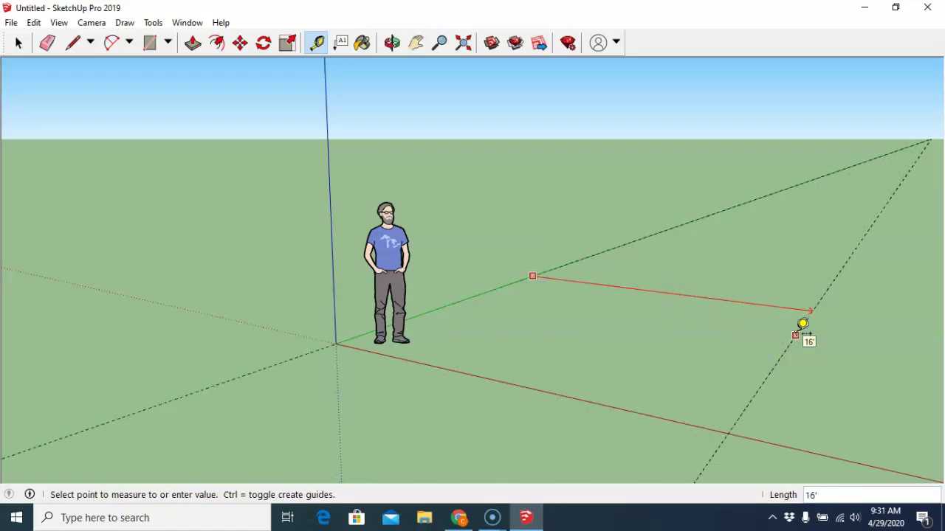
left_click_drag(801, 325, 734, 318)
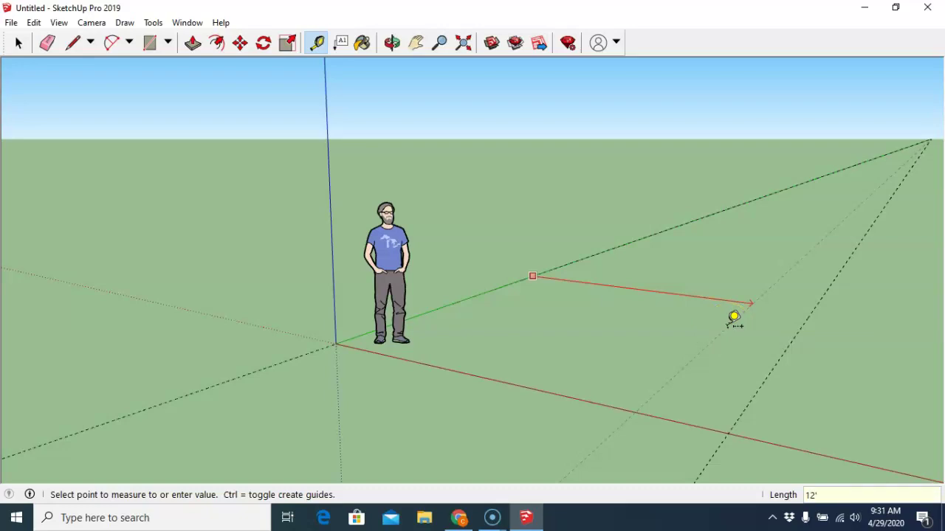
key("Return")
left_click_drag(733, 318, 708, 307)
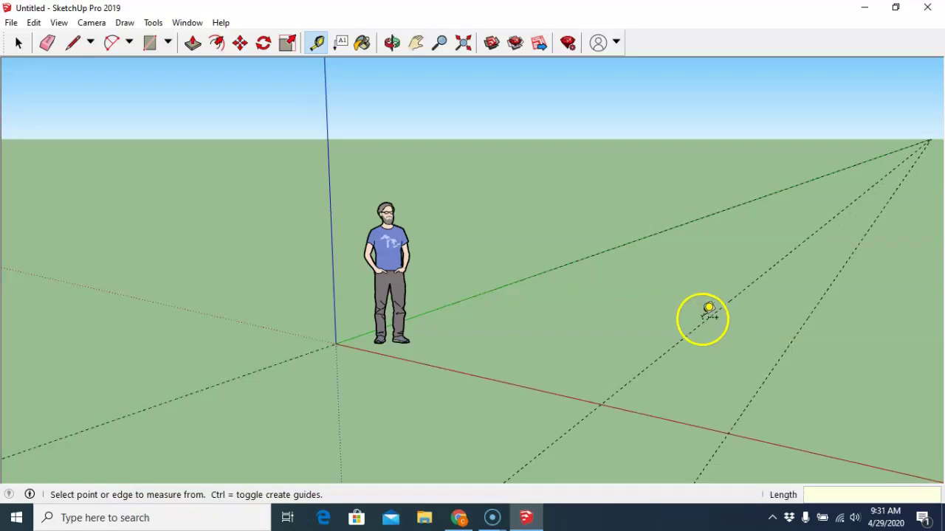
Add a guide parallel to the red axis, offset 4' from it
left_click(534, 387)
left_click(534, 386)
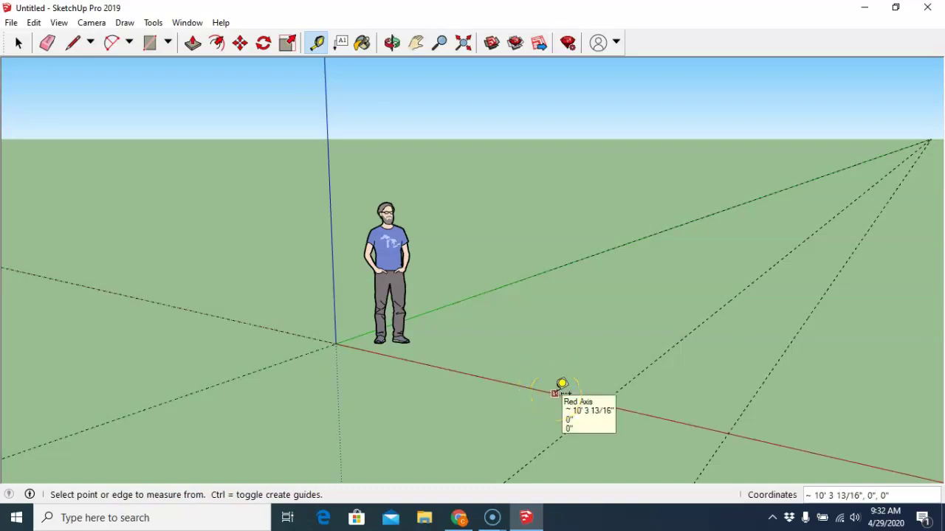
left_click(555, 393)
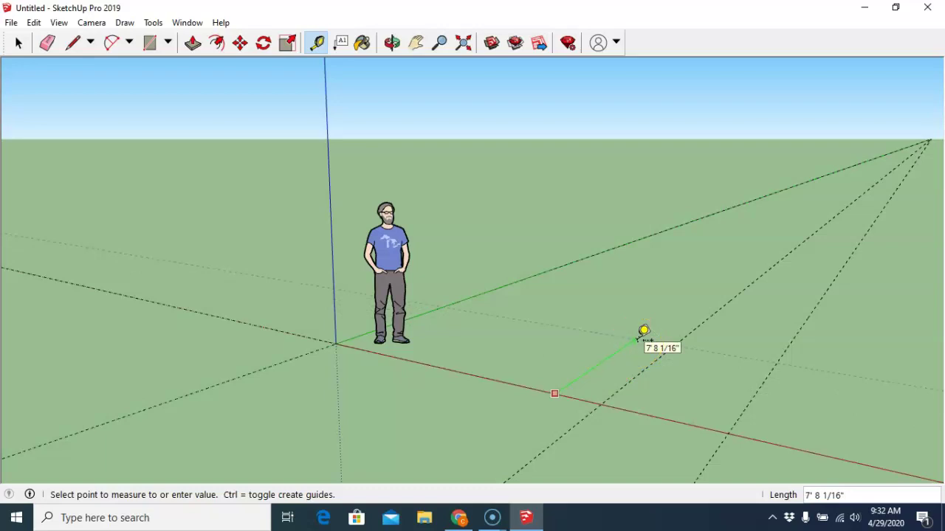
type("4'8")
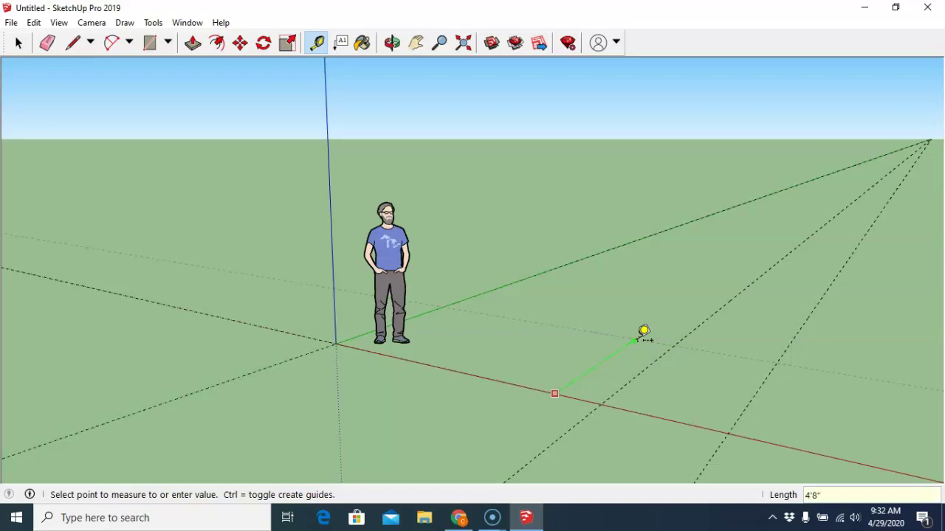
key("Return")
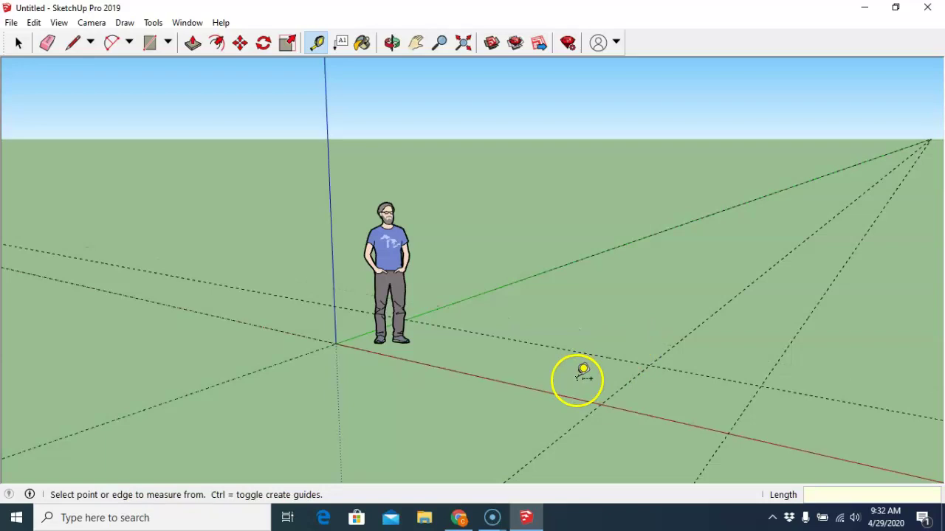
Add another red-axis parallel guide 48" out from that new guide
left_click(553, 394)
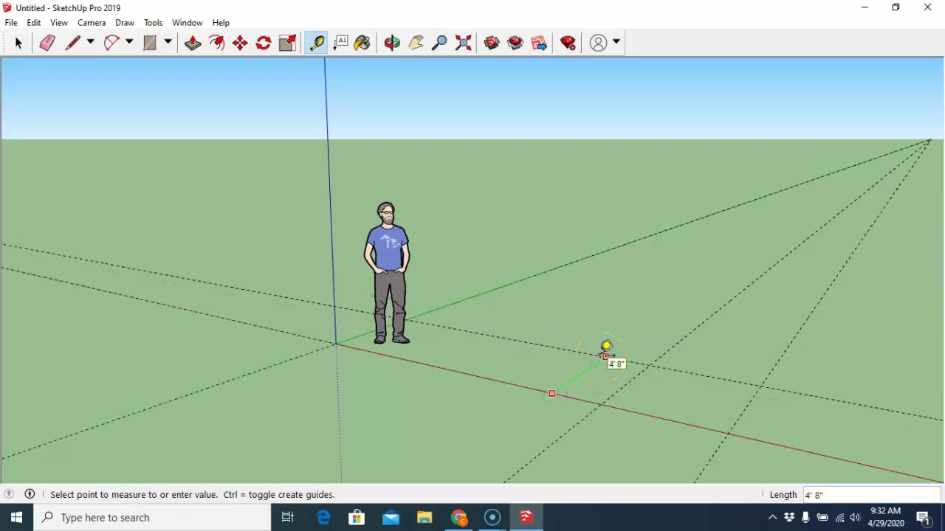
left_click(552, 394)
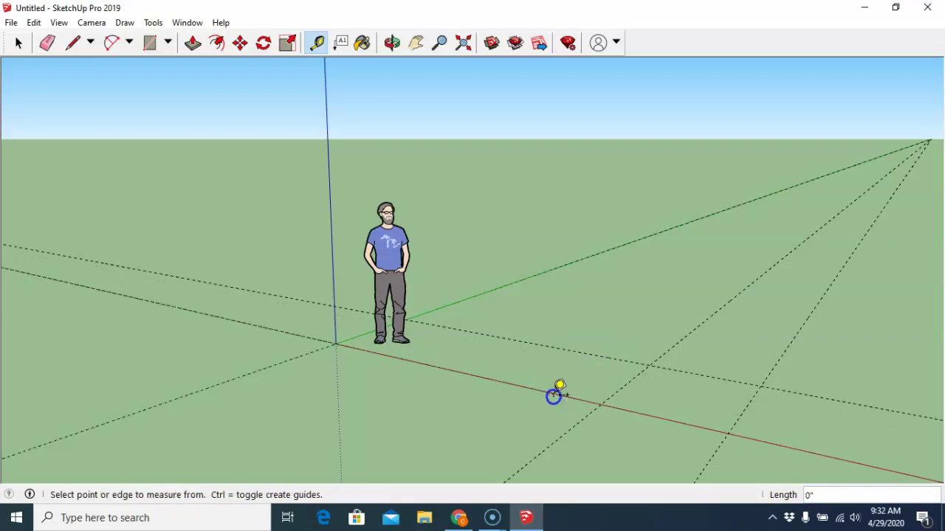
left_click(598, 354)
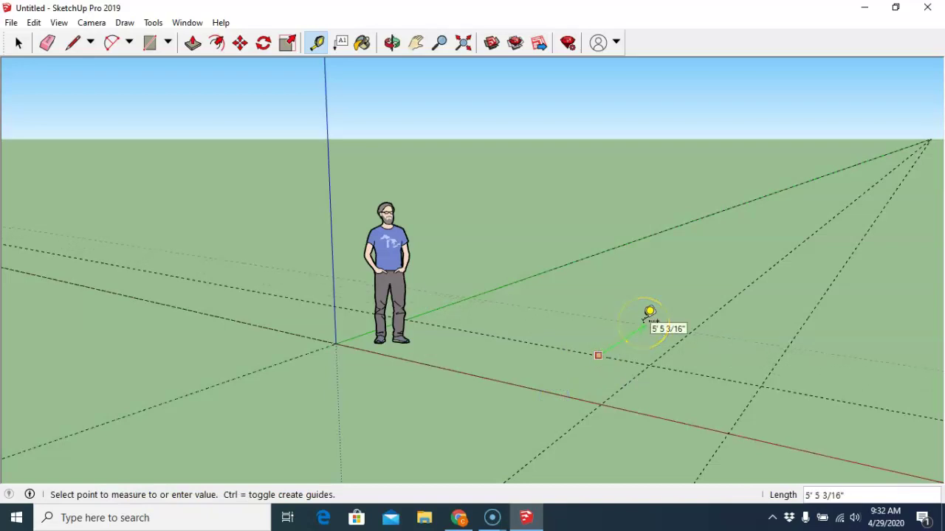
type("48")
key("Return")
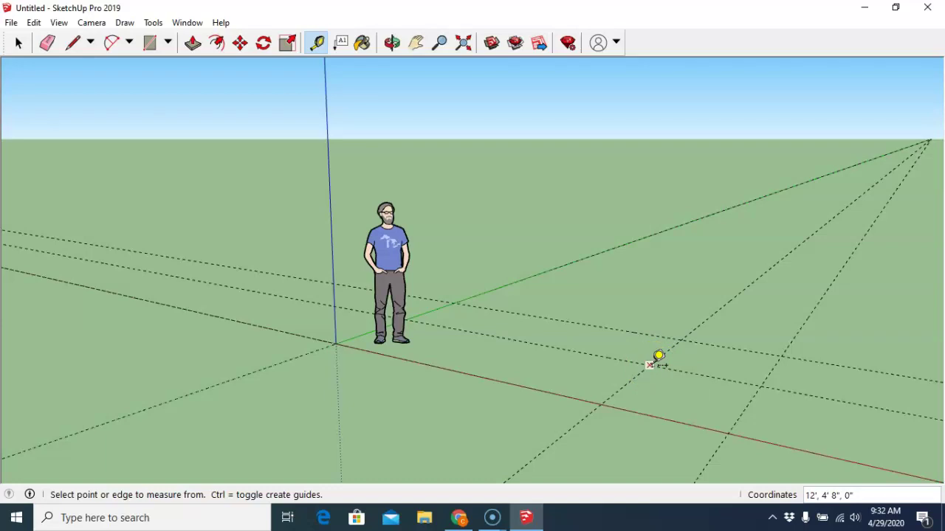
left_click_drag(649, 364, 683, 340)
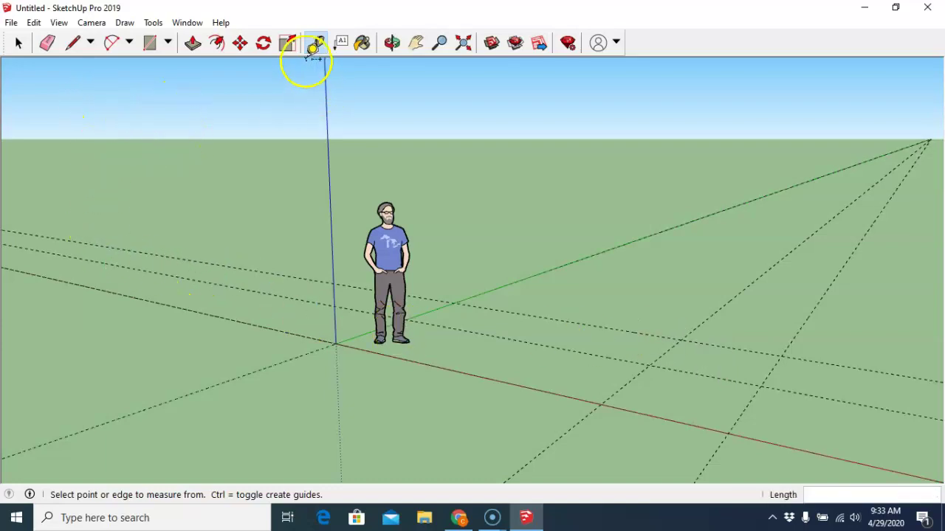
left_click(71, 46)
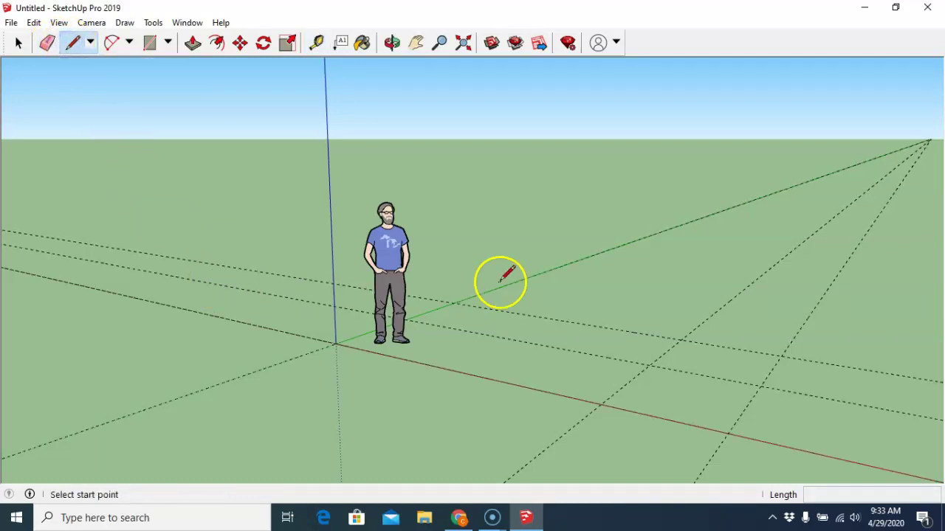
left_click(561, 287)
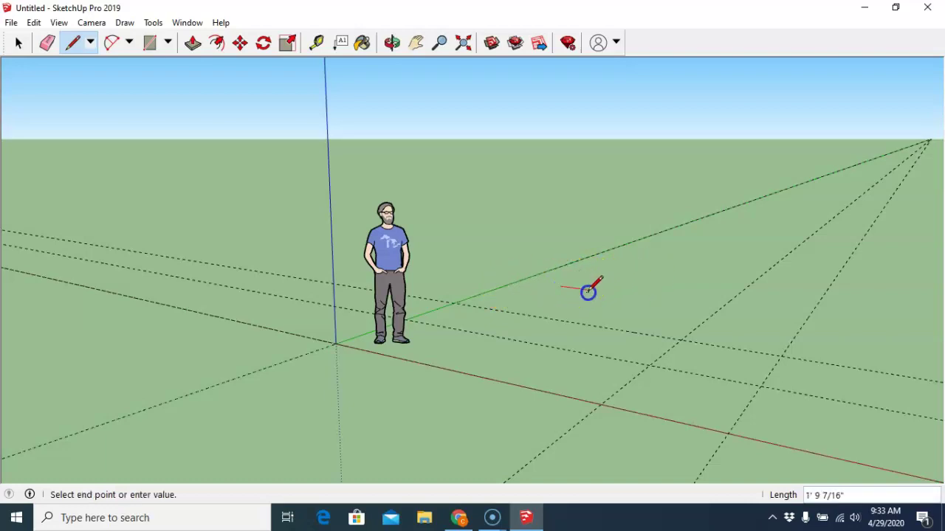
double_click(648, 314)
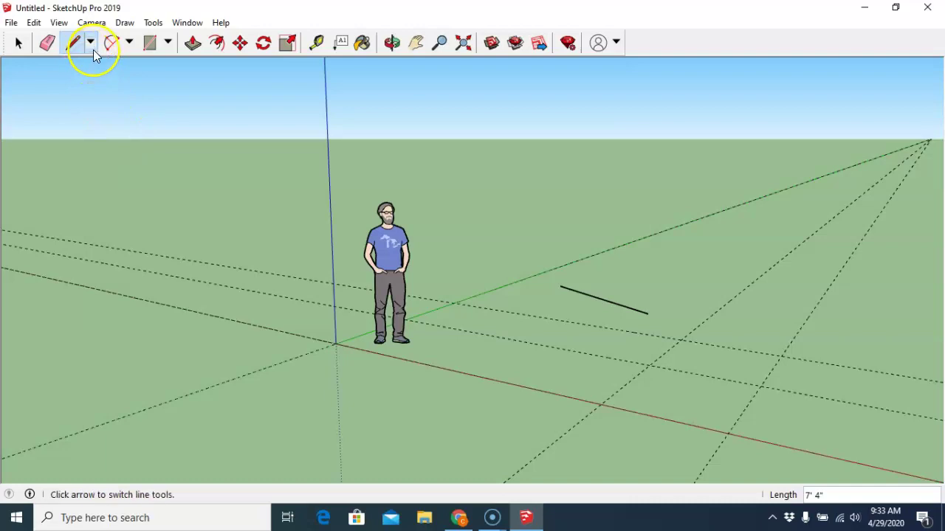
left_click(46, 46)
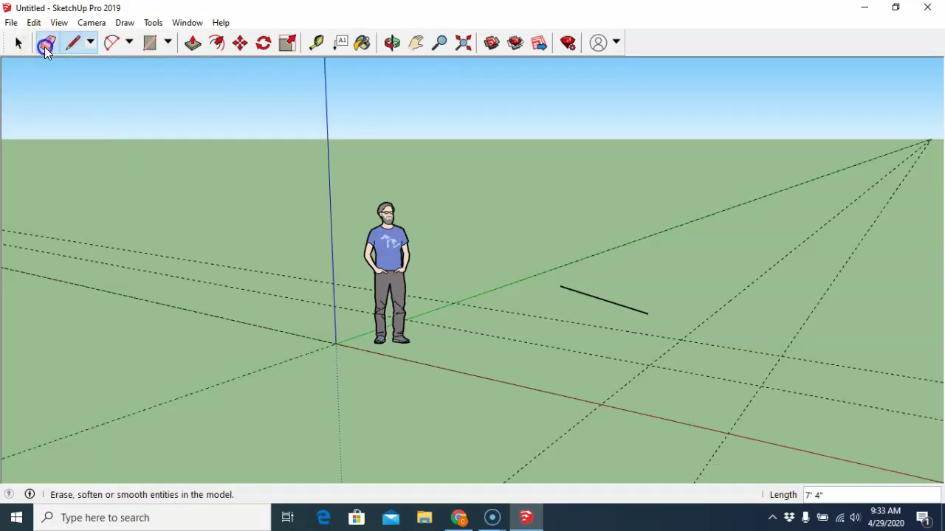
left_click(601, 296)
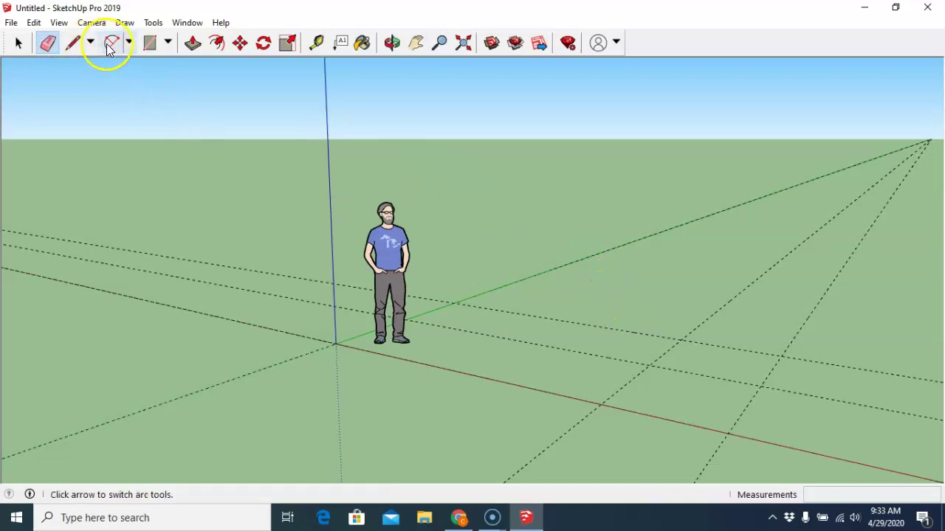
Draw a 4' × 4' rectangle snapped between two opposite guide intersections
left_click(168, 44)
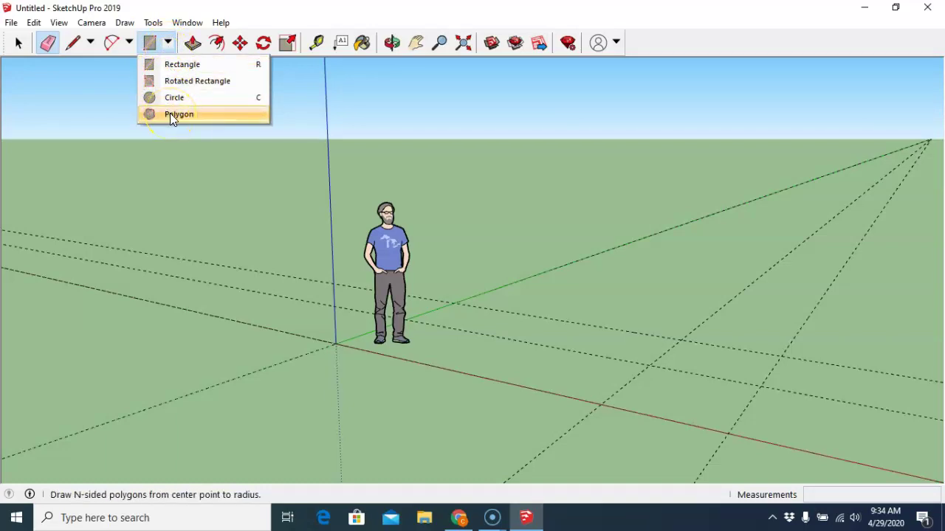
left_click(168, 69)
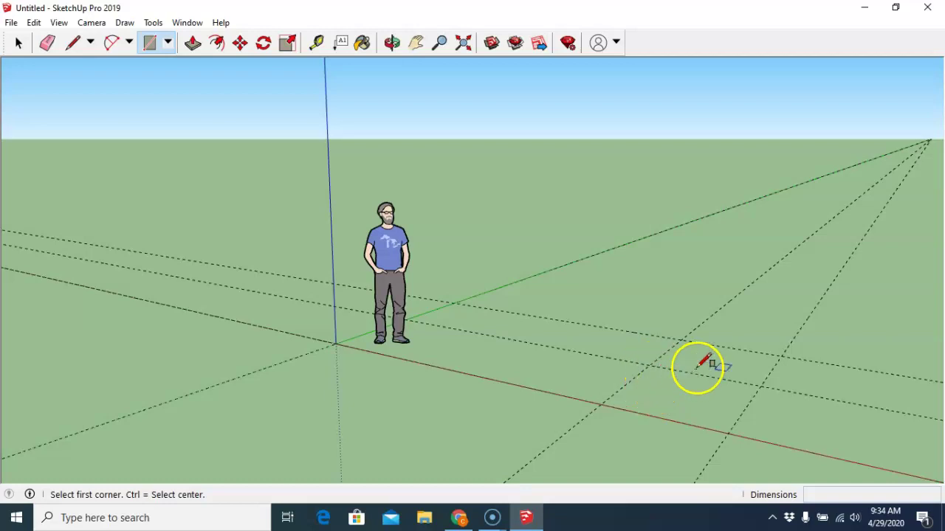
left_click(650, 364)
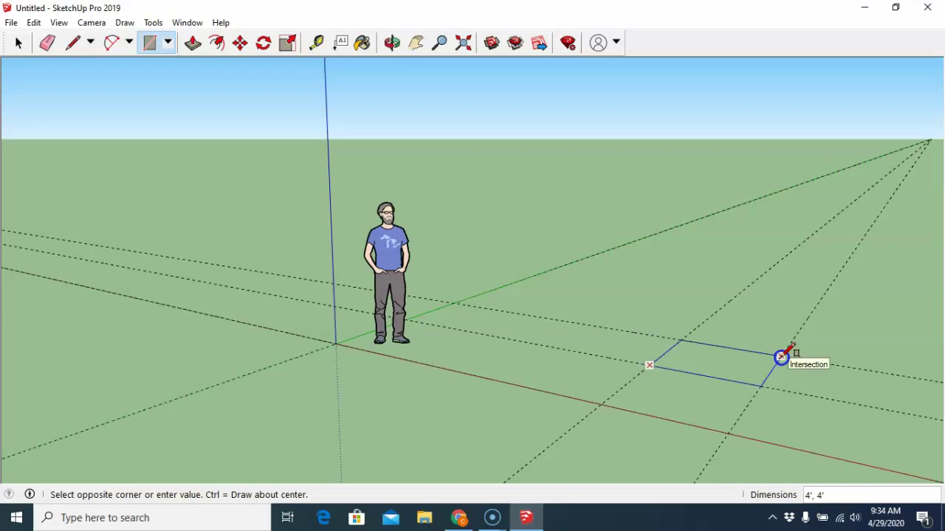
left_click(781, 357)
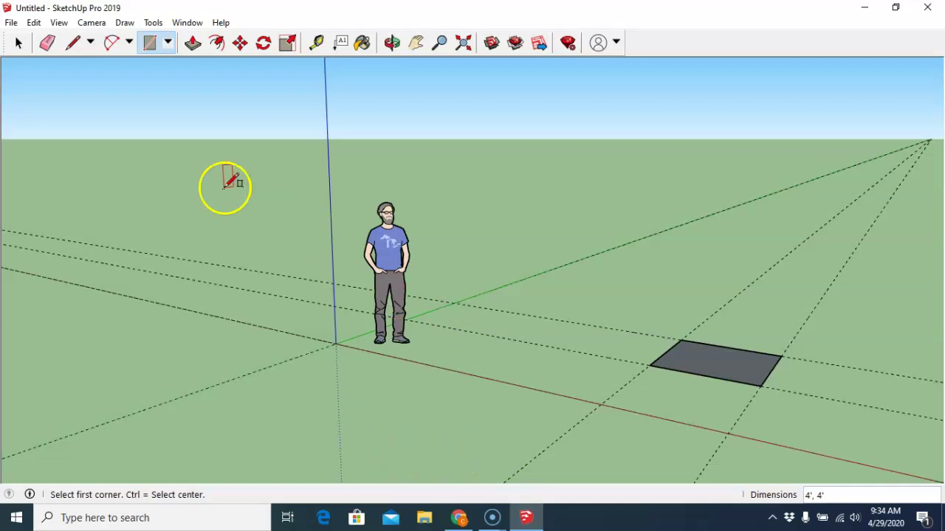
Offset a new guide 60" from an existing guide line
left_click(317, 43)
left_click(483, 293)
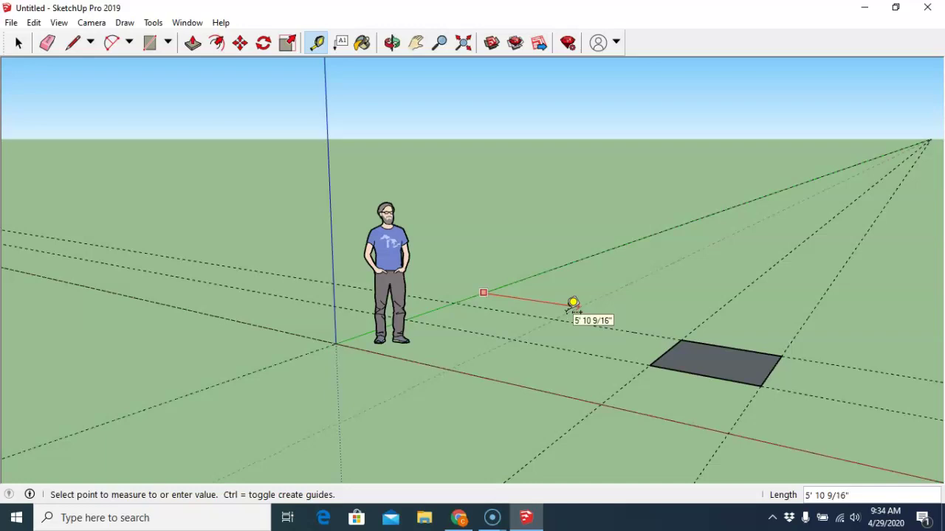
type("60")
key("Return")
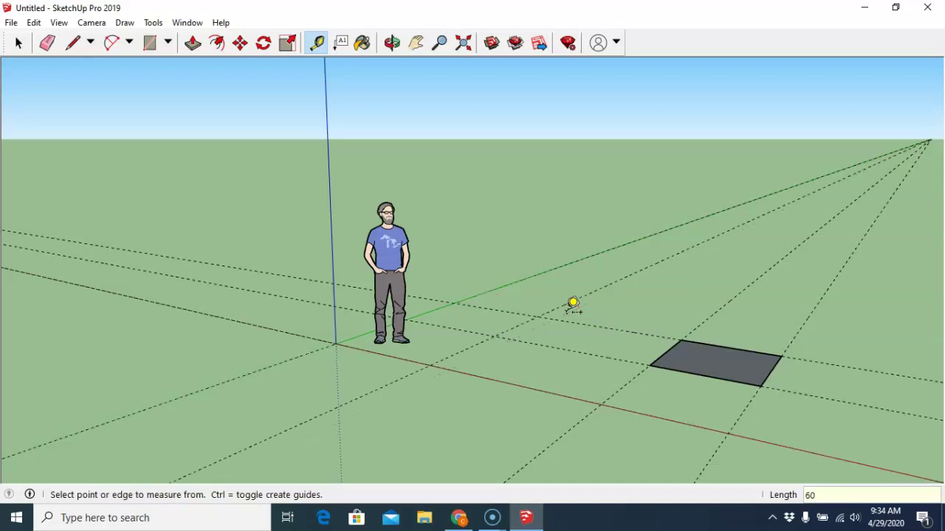
Draw a 4'-radius circle centred on a guide intersection beside the square
left_click(169, 45)
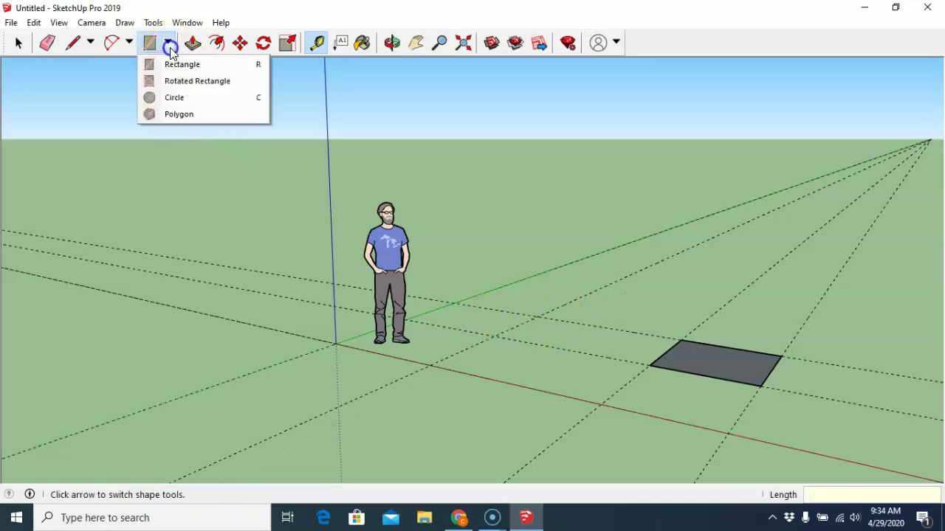
left_click(175, 97)
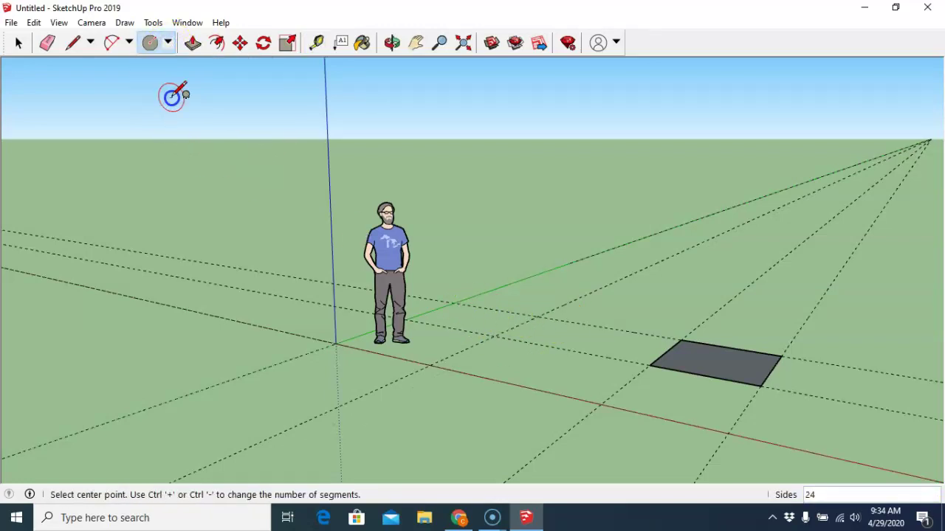
left_click(537, 317)
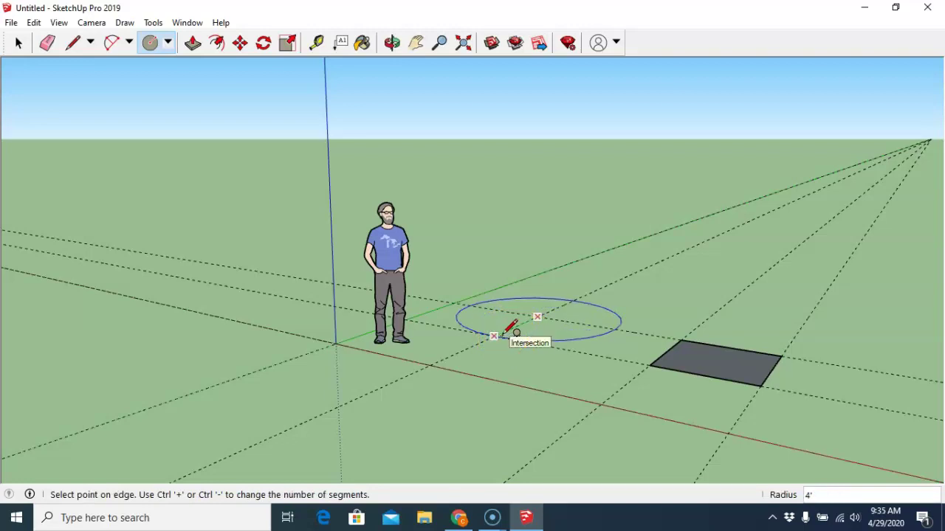
left_click(506, 330)
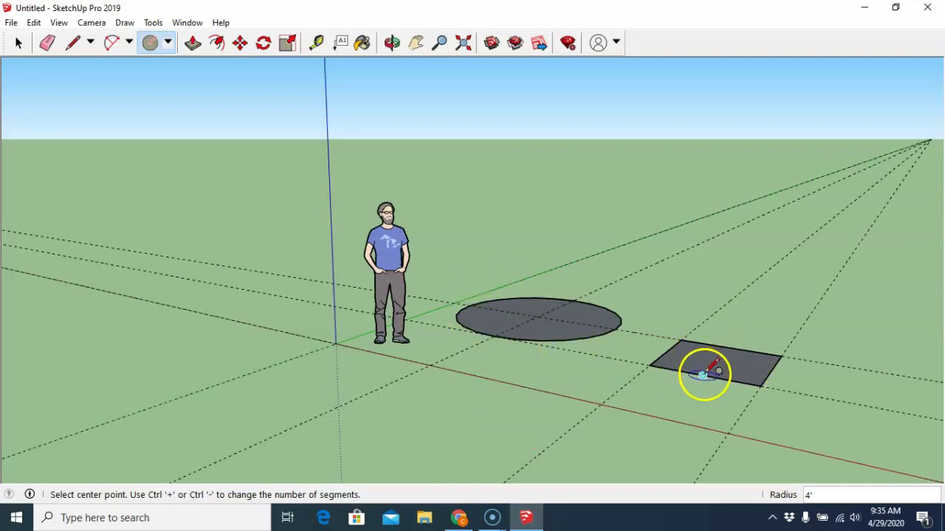
Choose the 2 Point Arc tool from the Arcs dropdown
left_click(114, 44)
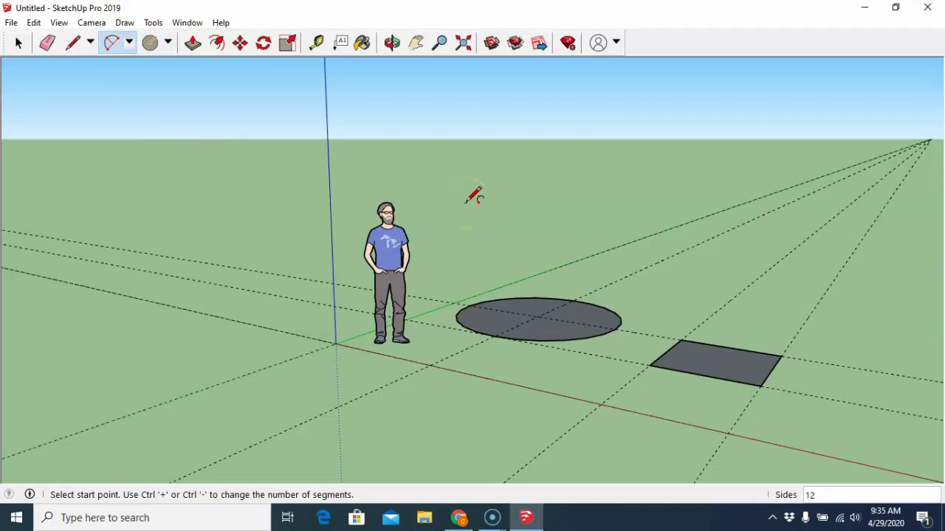
left_click(130, 42)
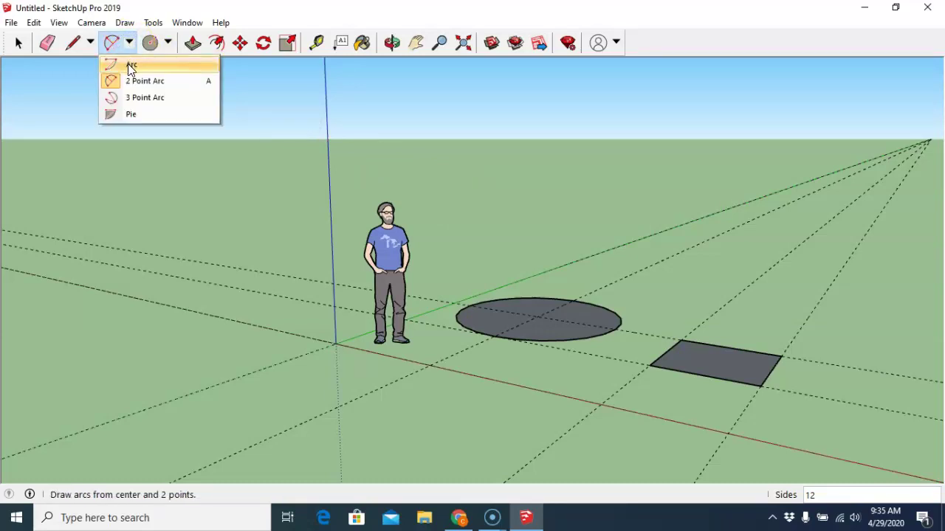
left_click(127, 118)
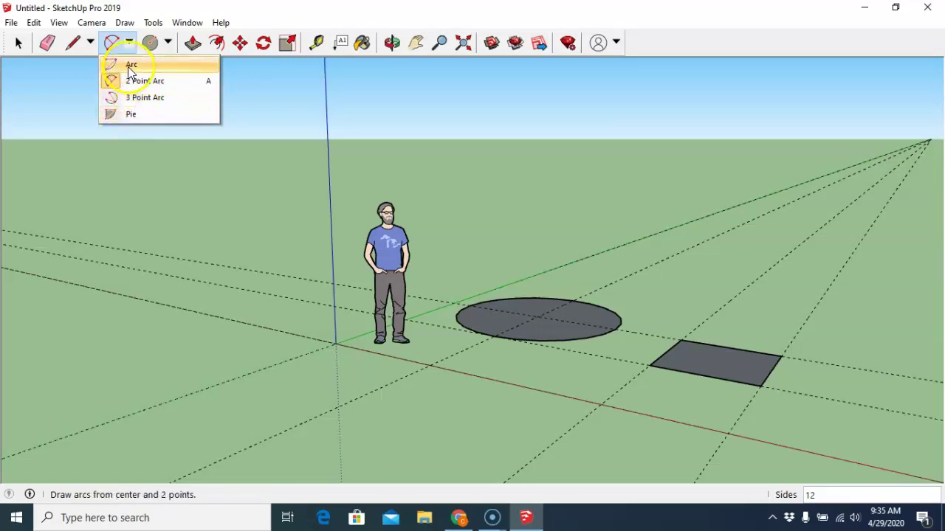
left_click(139, 98)
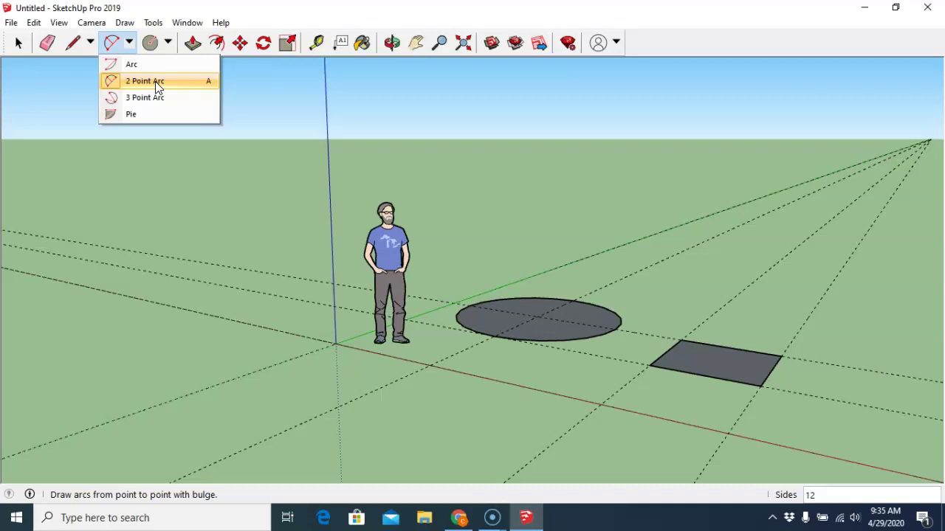
left_click(156, 82)
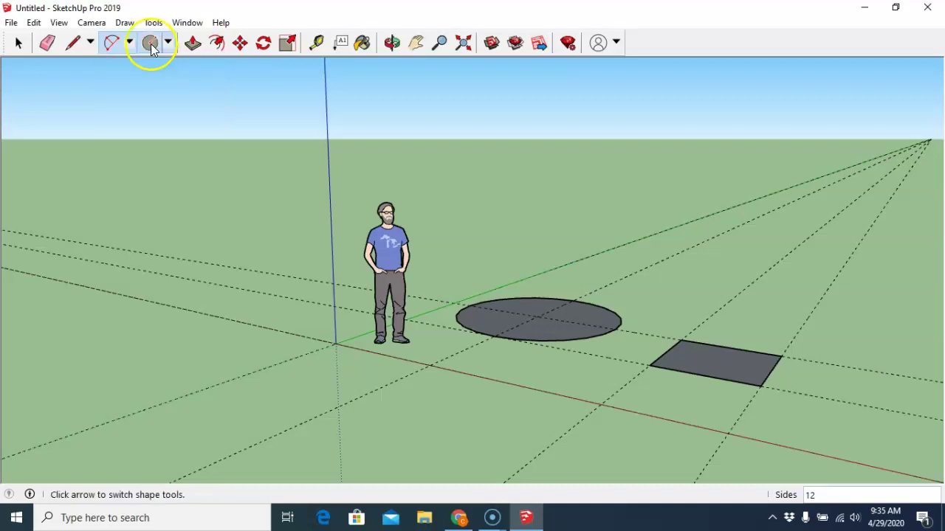
Move the circle by its centre about 6' 6 7/16" so it straddles the red axis
left_click(242, 44)
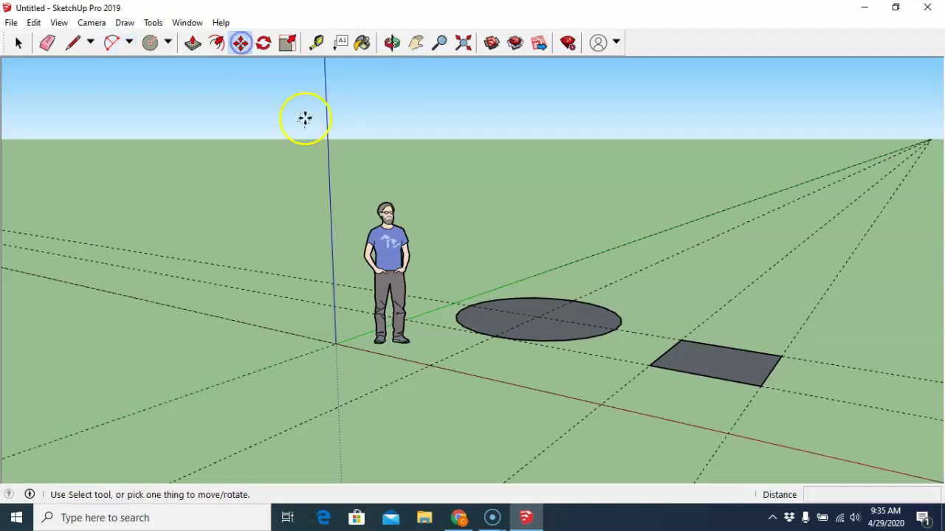
left_click(539, 340)
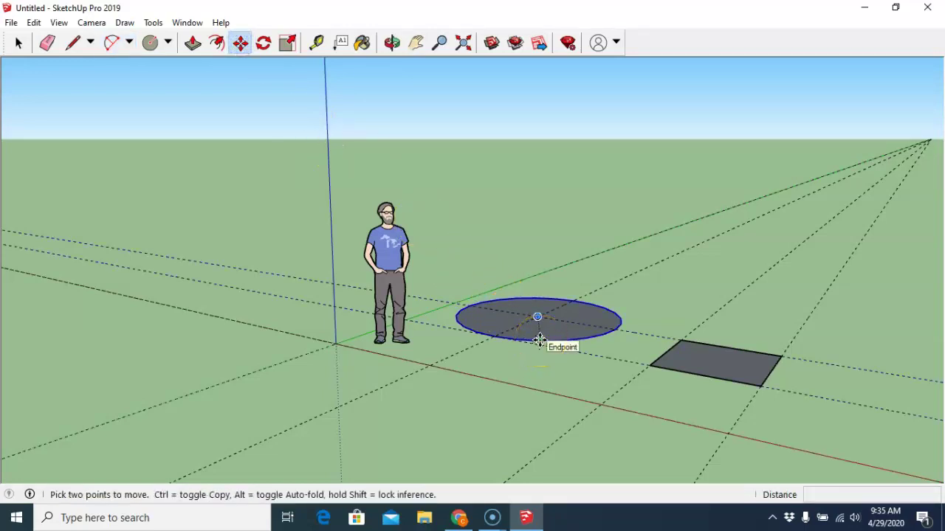
left_click(528, 340)
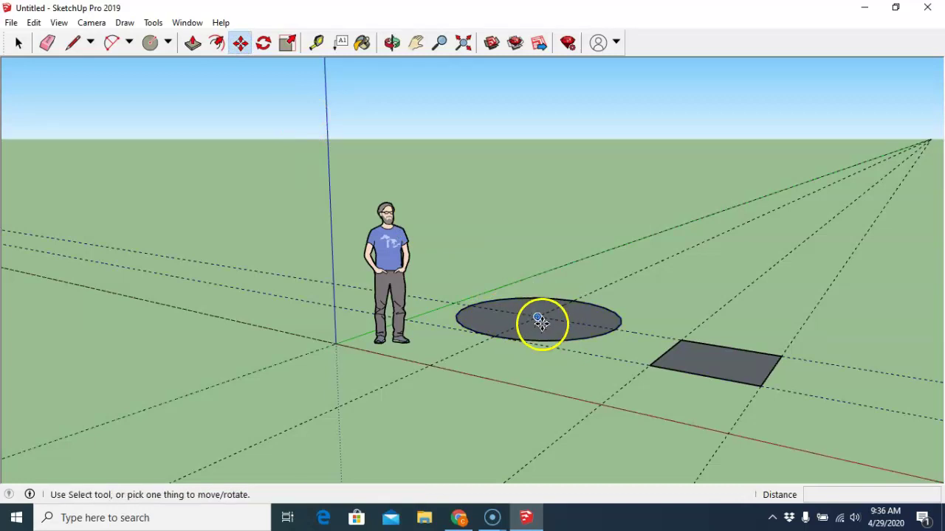
left_click(555, 340)
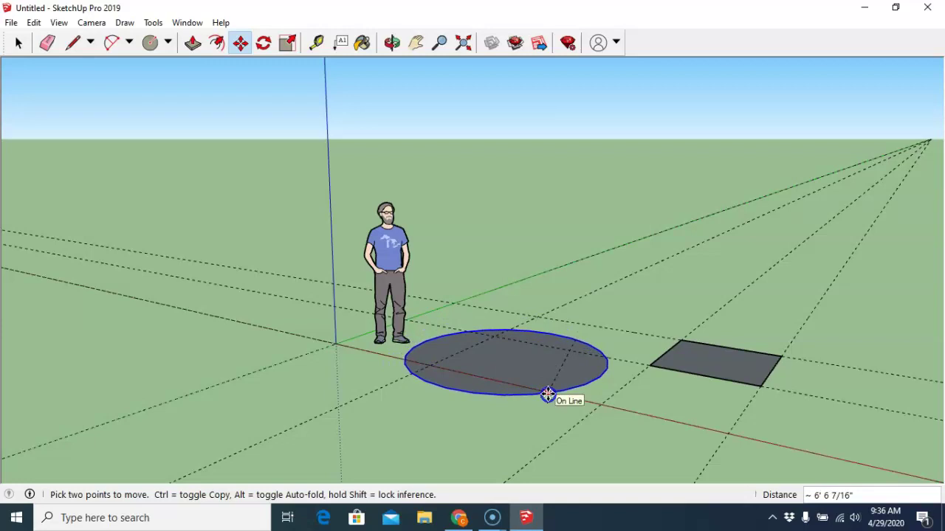
left_click(547, 395)
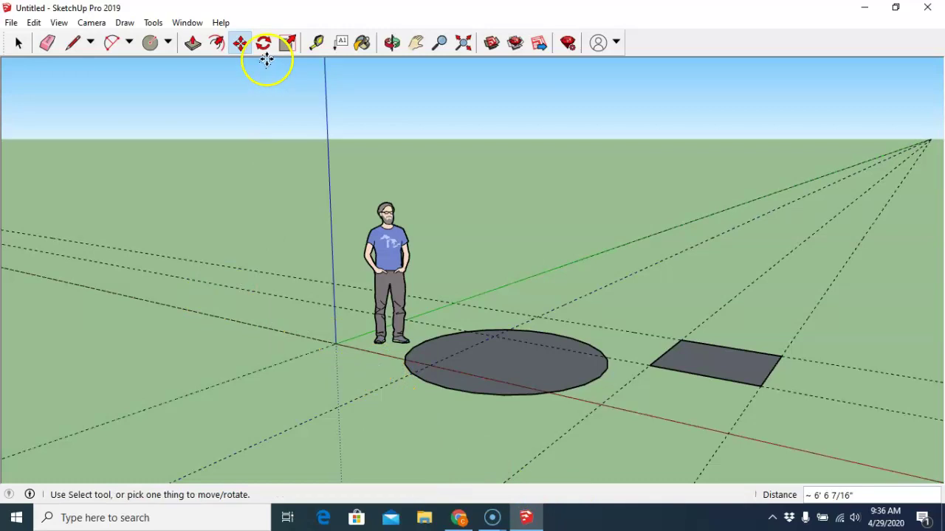
Push/pull the circle into a cylinder, undo it, then re-extrude to about 1' 3 9/16"
left_click(193, 44)
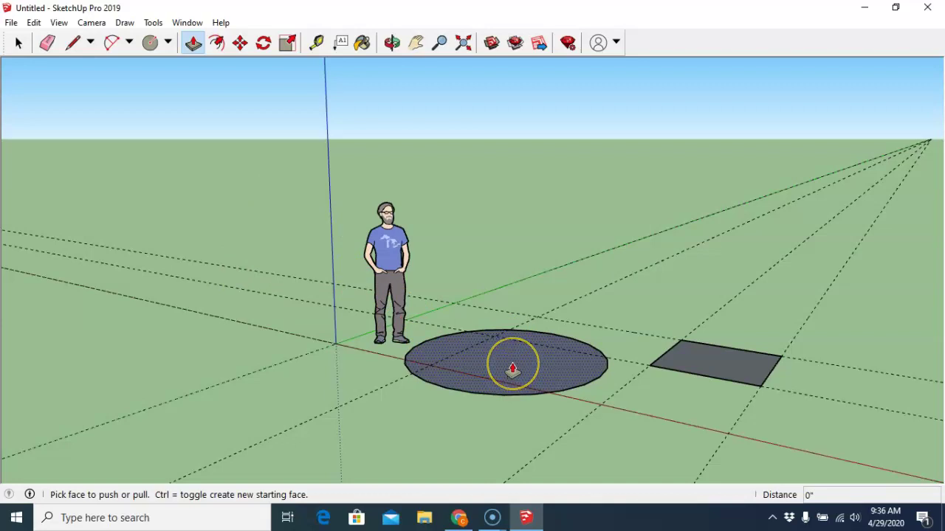
left_click(512, 369)
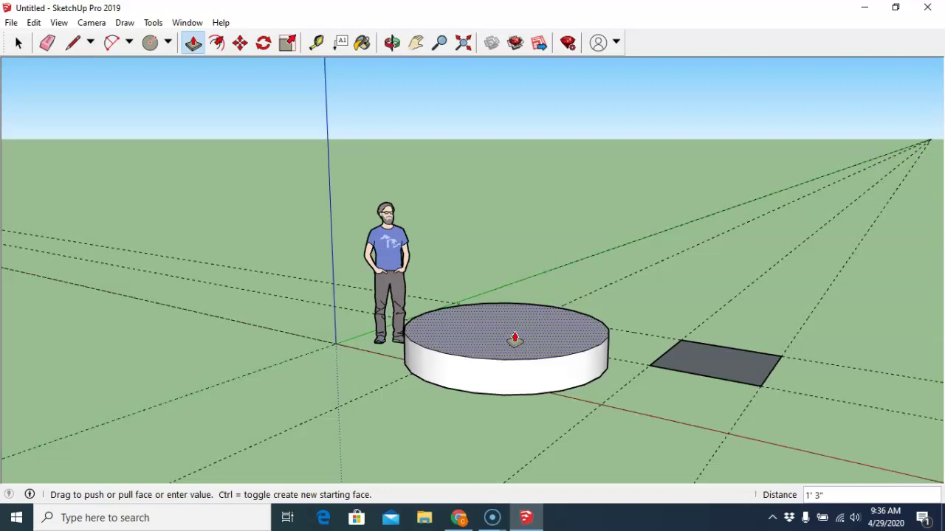
key("Return")
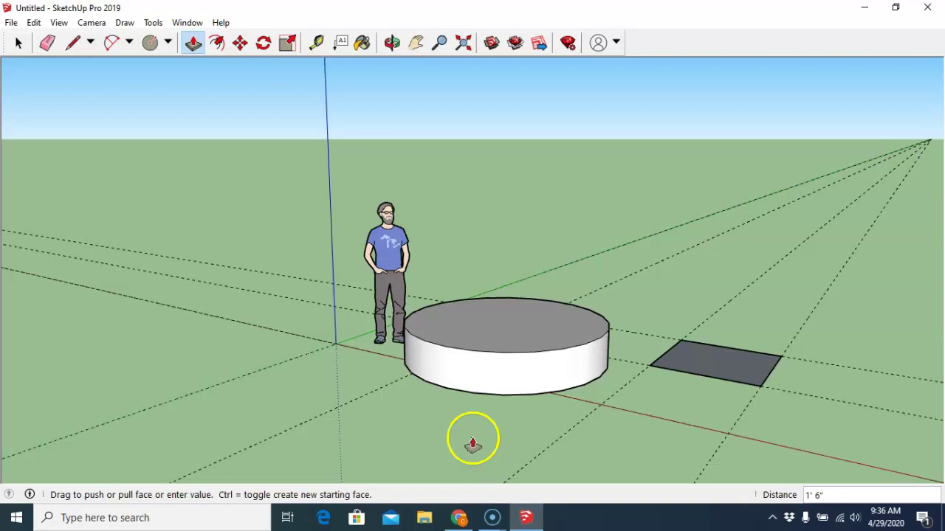
left_click(34, 23)
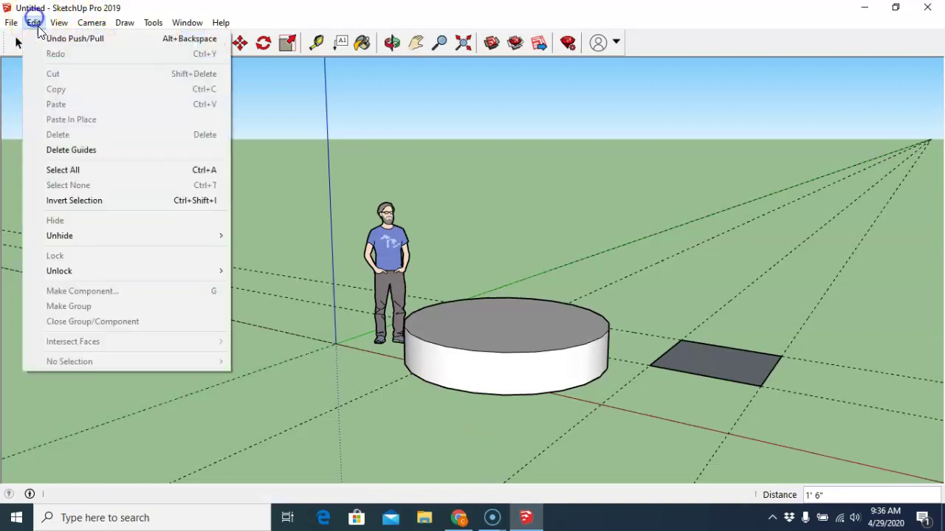
left_click(66, 39)
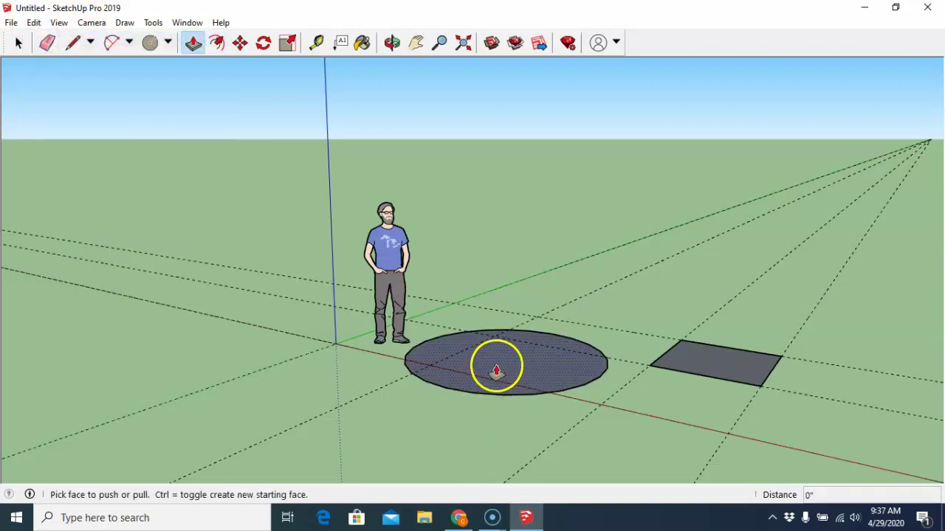
left_click_drag(496, 371, 496, 403)
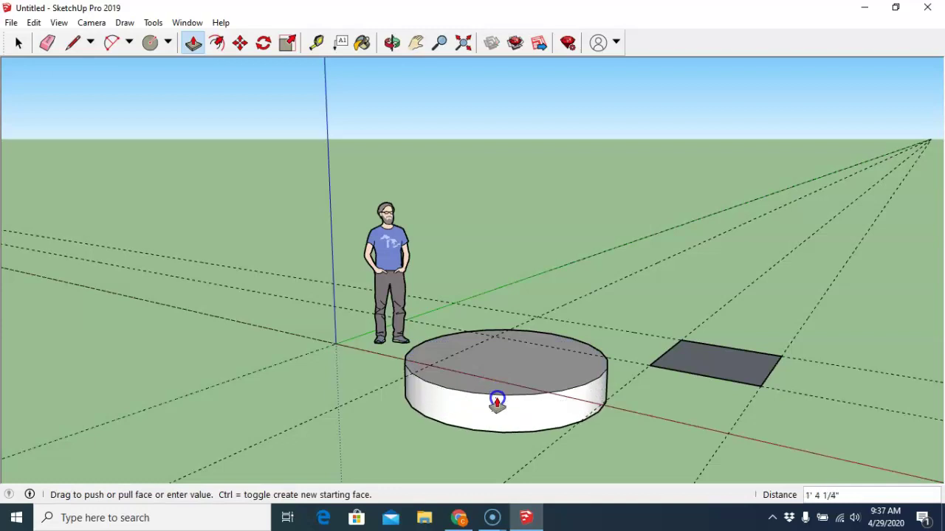
left_click_drag(497, 402, 490, 337)
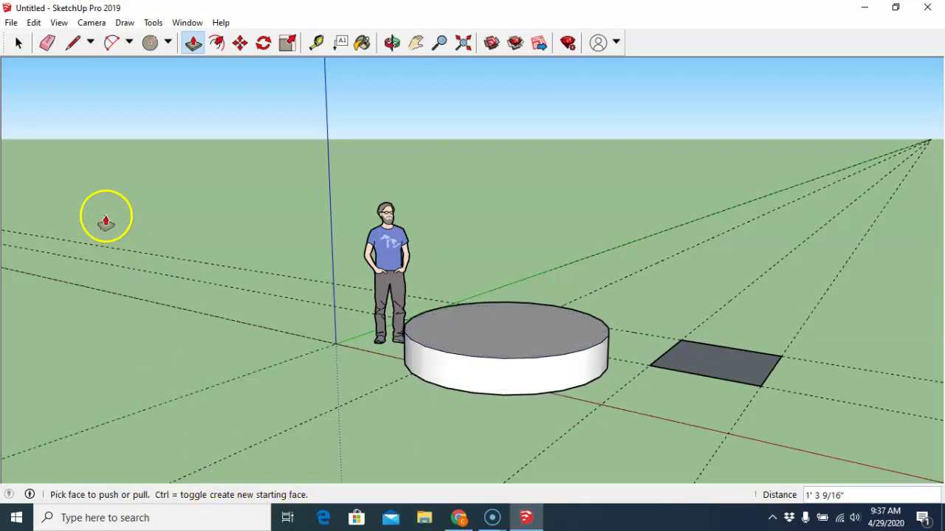
Lower the cylinder's bottom edge 11 15/16" down the blue axis to make it taller
left_click(241, 44)
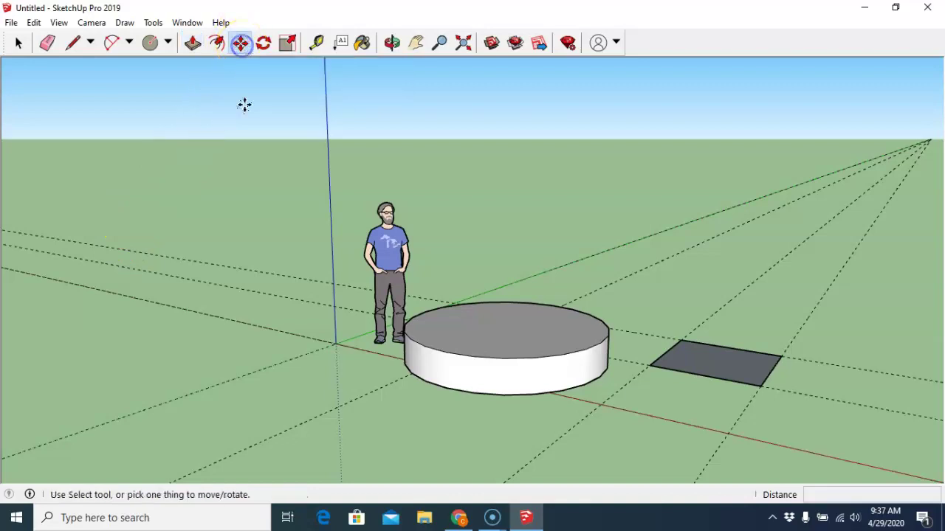
left_click(505, 326)
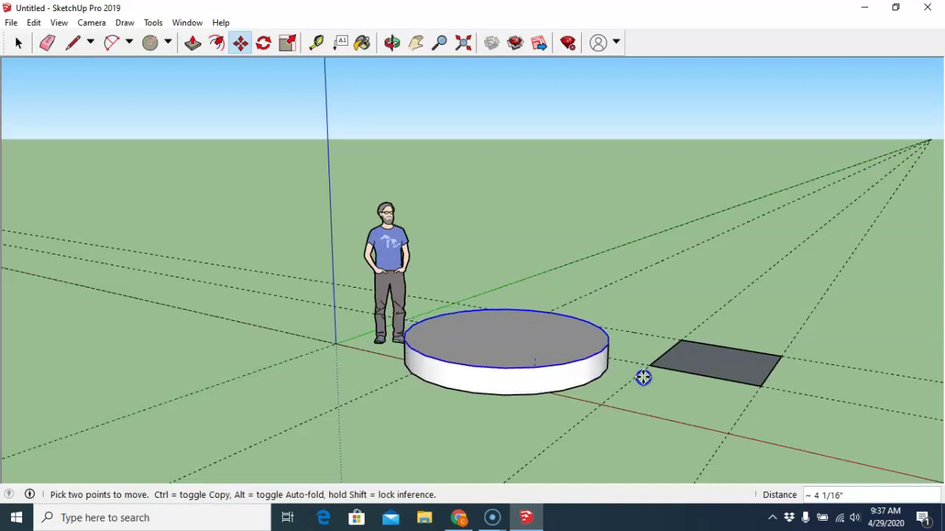
left_click(553, 358)
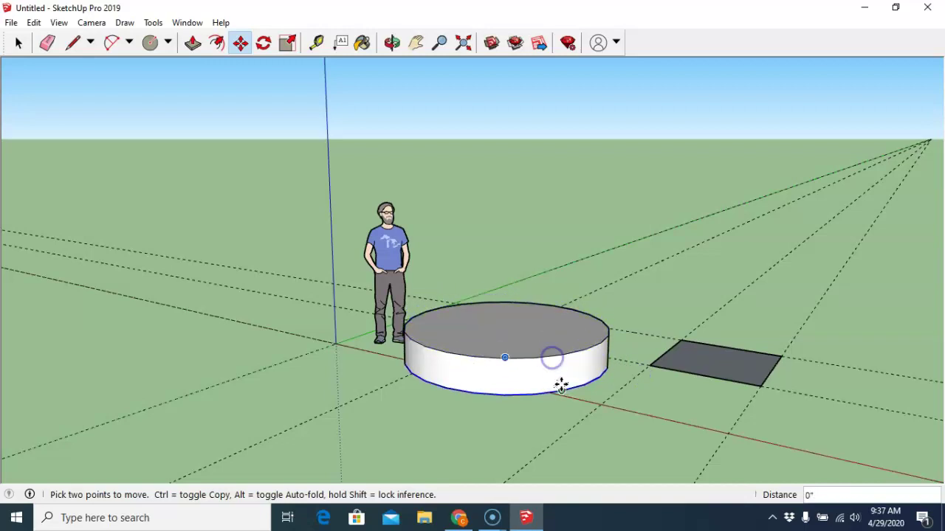
left_click(561, 390)
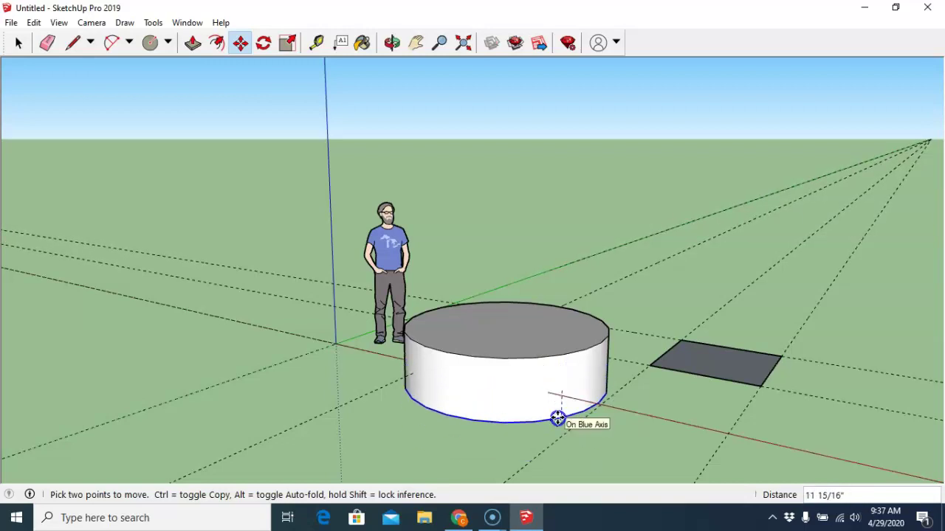
left_click(557, 418)
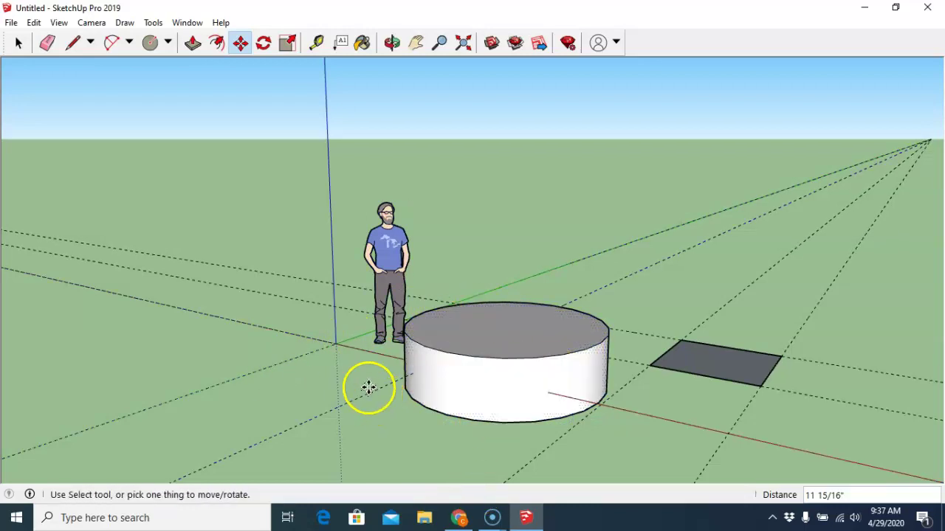
Shift the dark rectangle by about 1/2", keeping it beside the cylinder
left_click(241, 44)
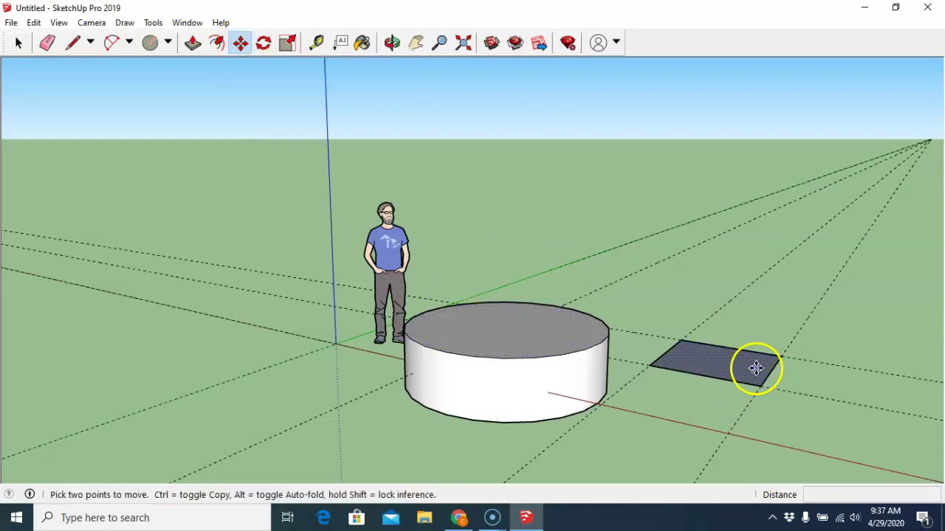
left_click(709, 367)
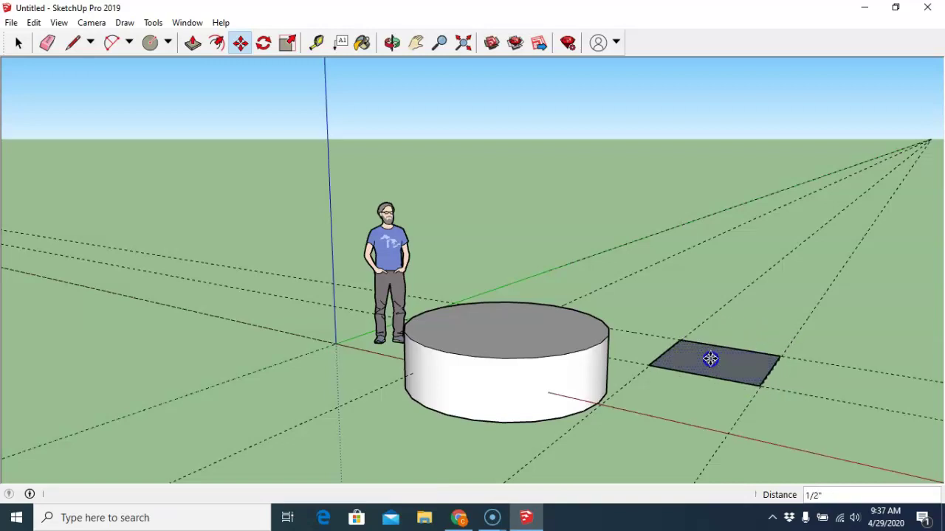
left_click(709, 359)
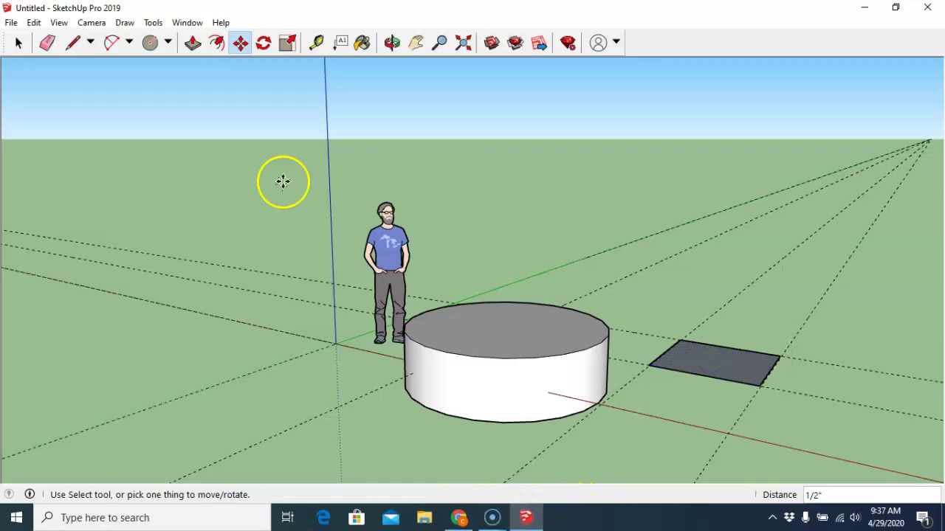
Rotate the dark rectangle 57° in place on the ground beside the cylinder
left_click(263, 46)
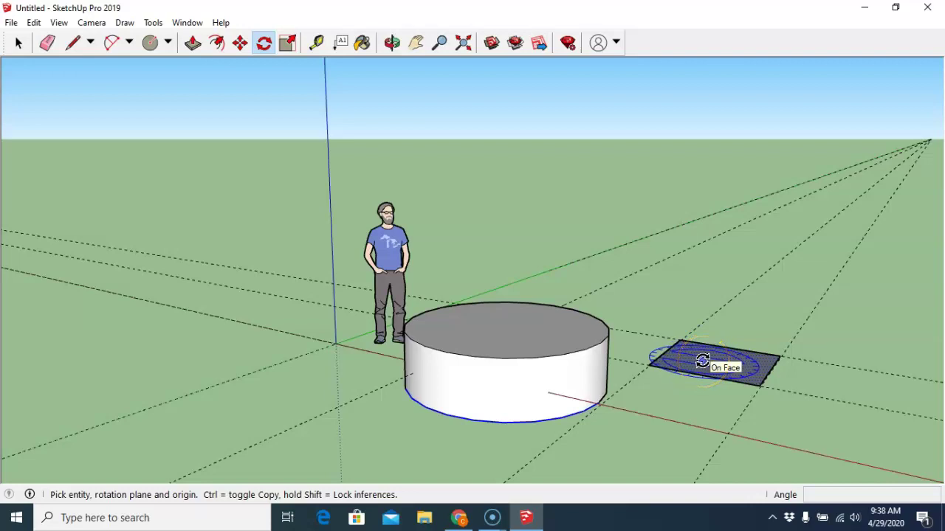
left_click_drag(702, 360, 692, 339)
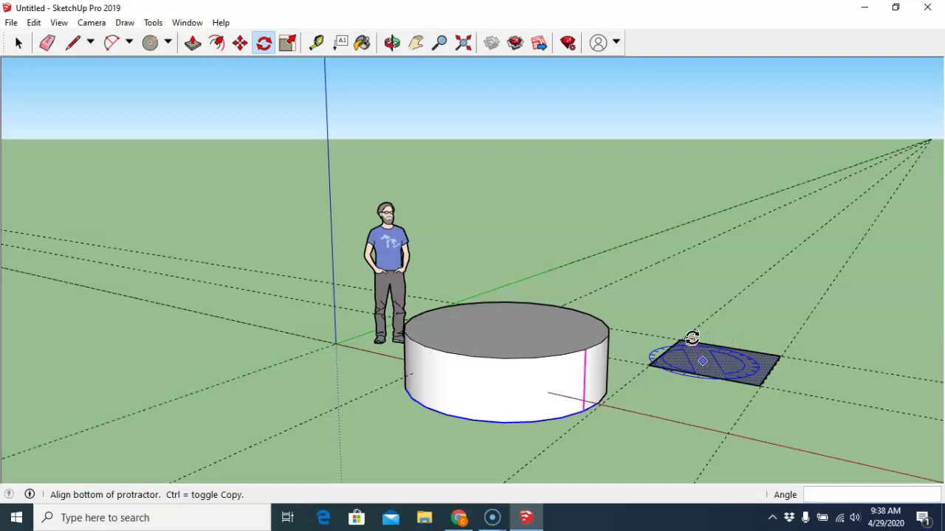
left_click(692, 338)
left_click_drag(696, 338, 710, 338)
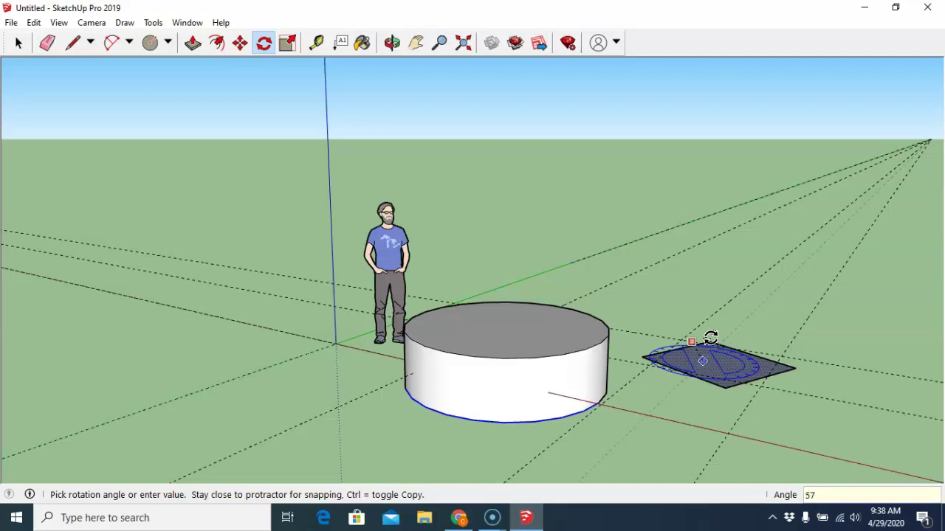
left_click(710, 338)
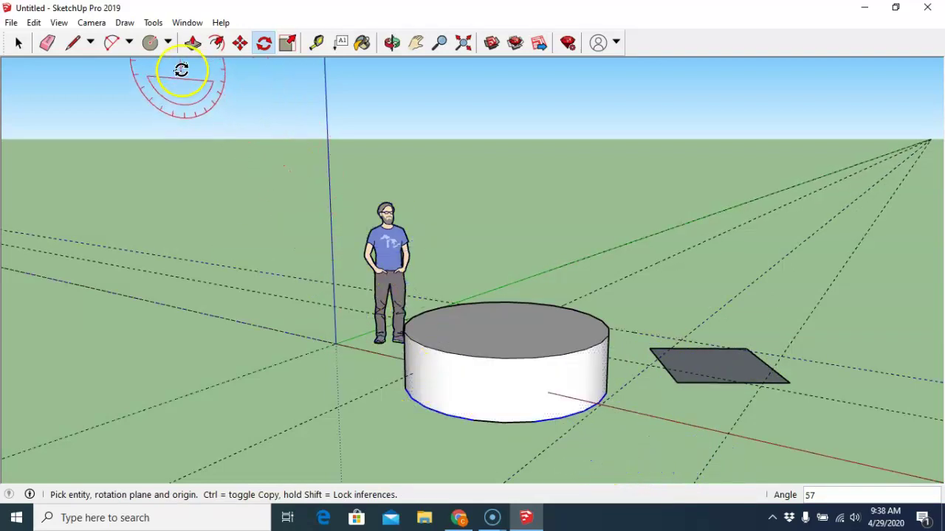
left_click(240, 43)
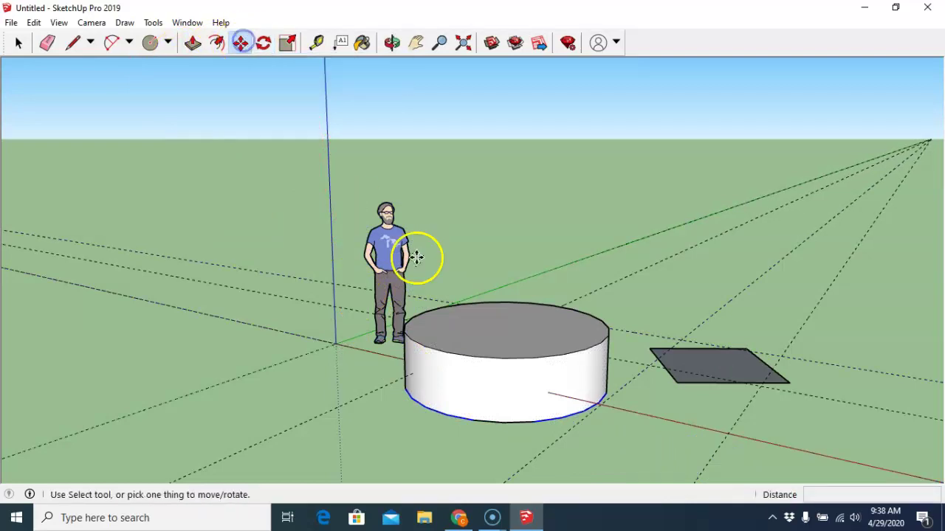
left_click(677, 383)
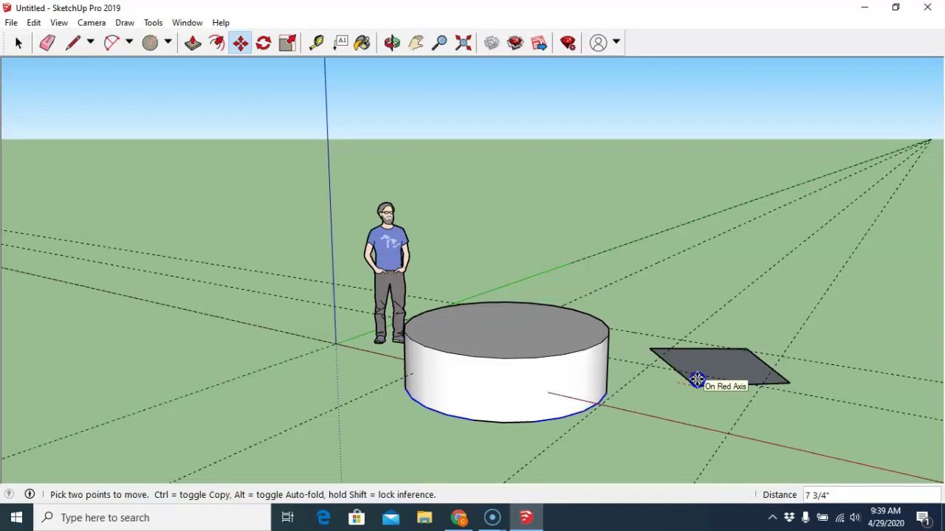
left_click(698, 380)
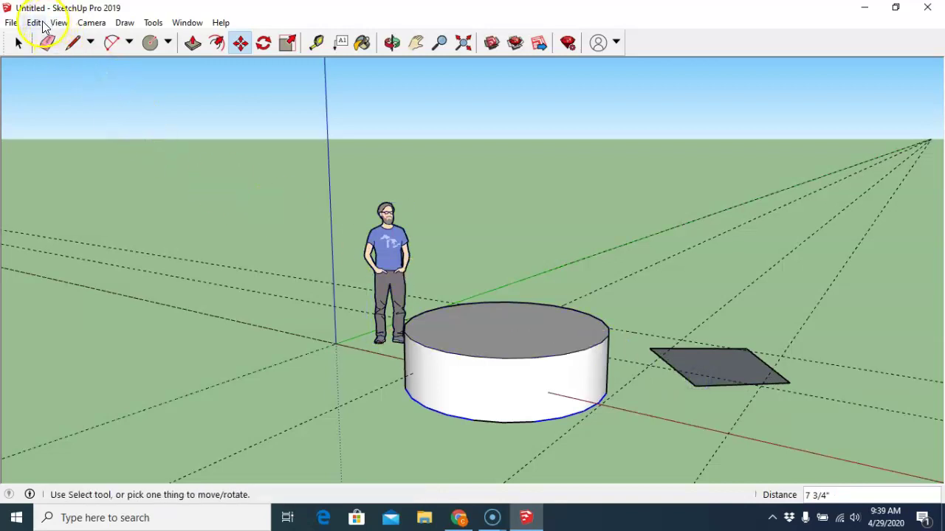
left_click(35, 23)
left_click(44, 39)
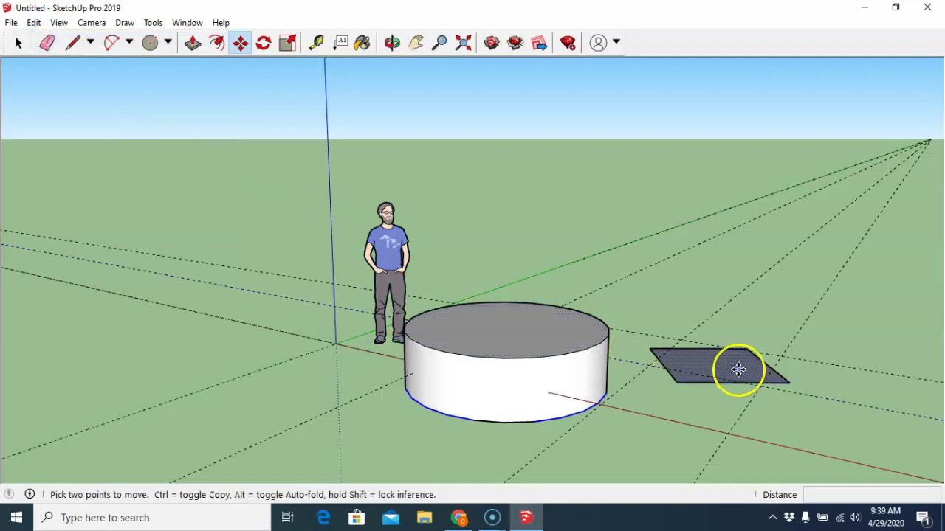
left_click(712, 369)
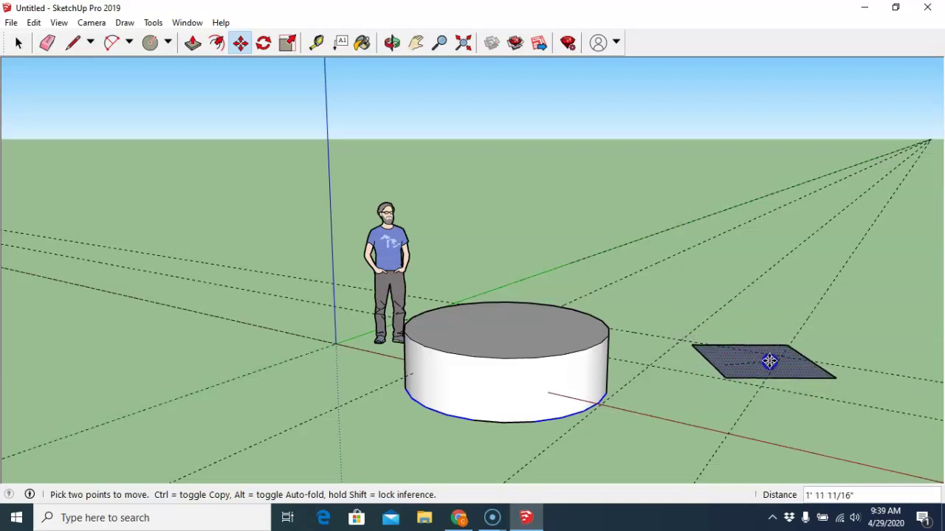
left_click(768, 361)
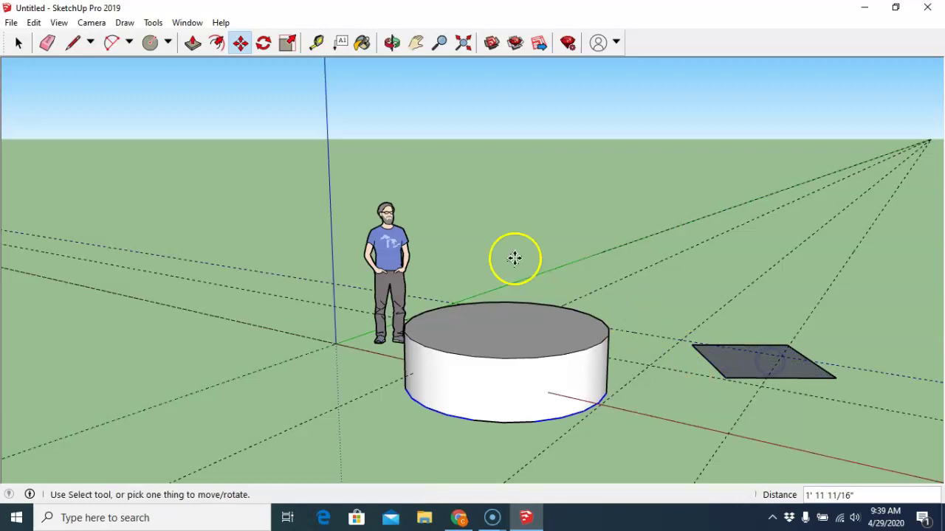
left_click(34, 22)
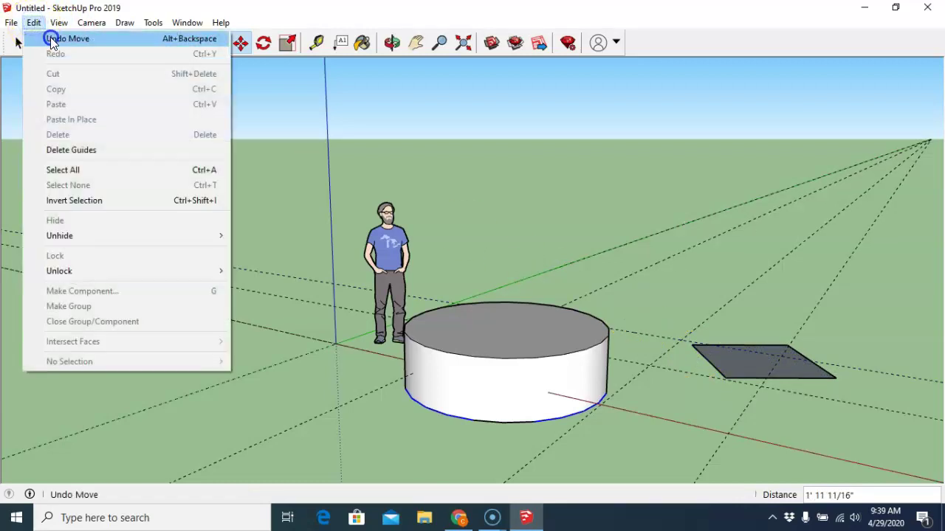
left_click(51, 36)
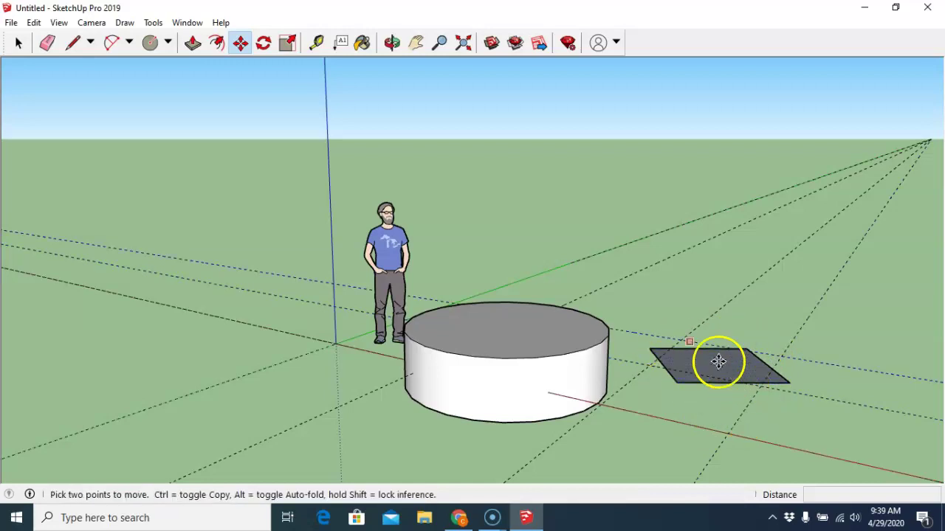
Push/pull the rotated rectangle up into a box about 1' 8 15/16" tall
left_click(192, 43)
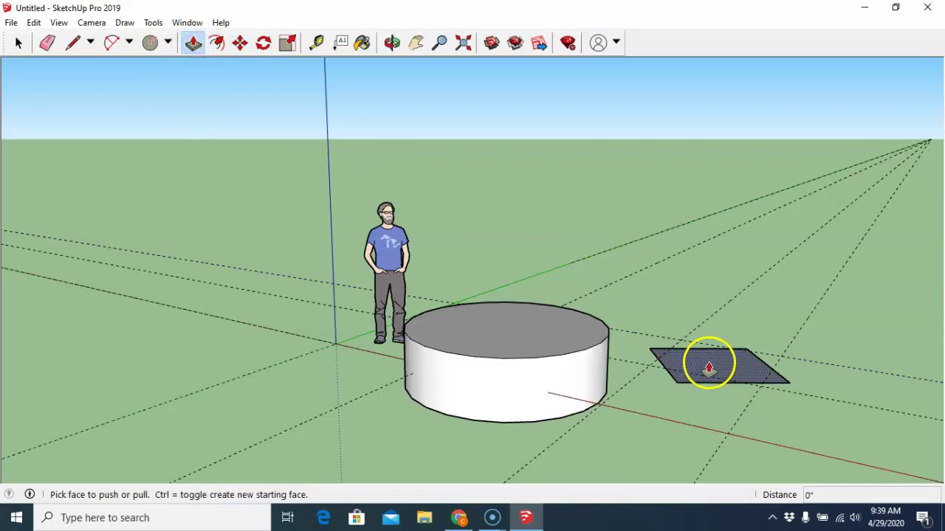
left_click_drag(709, 367, 698, 321)
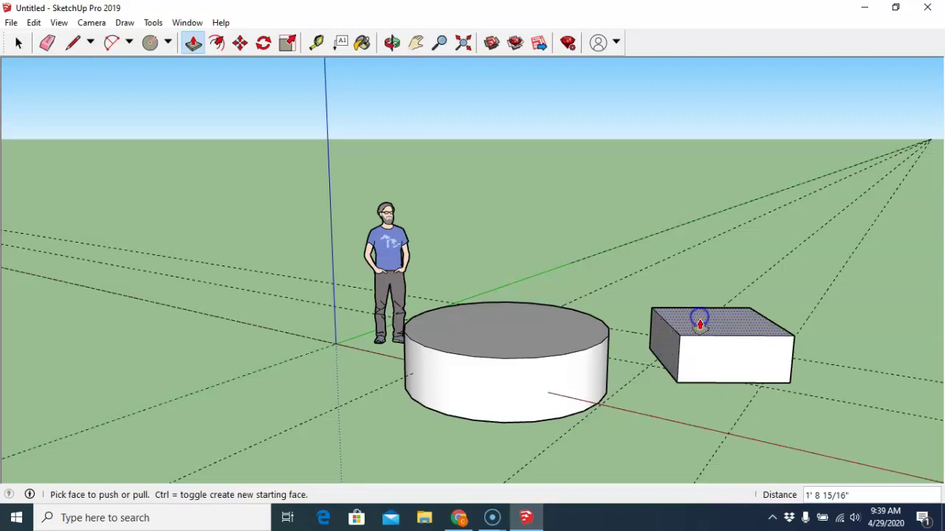
Pan and orbit the camera to view the figure, cylinder and box from several angles
left_click(417, 45)
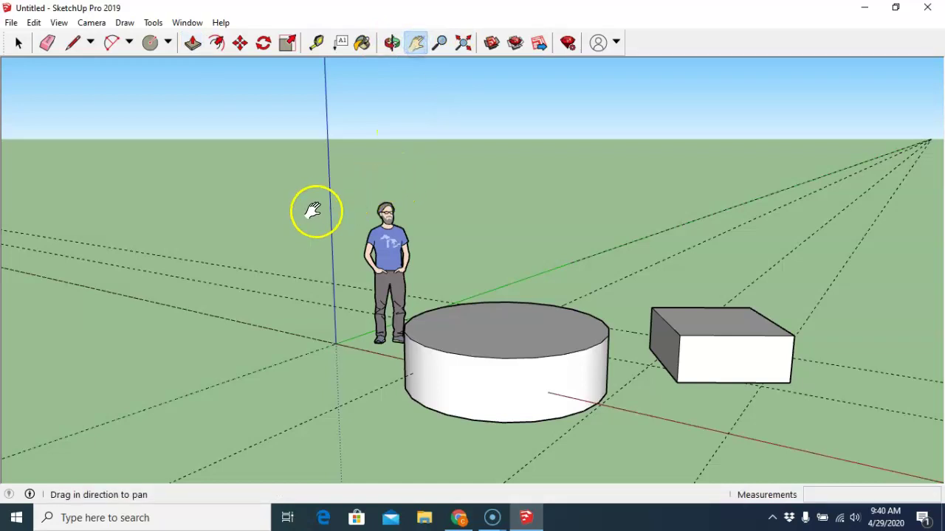
left_click_drag(312, 243, 165, 247)
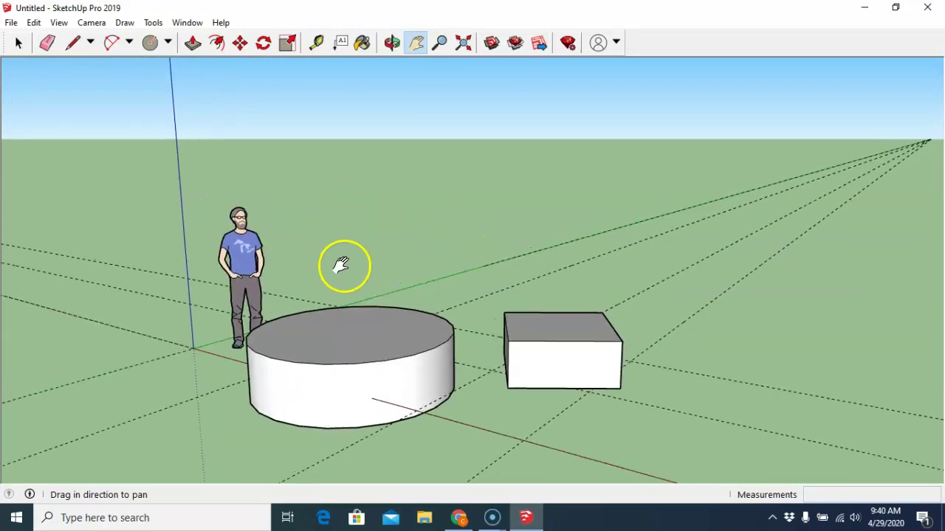
left_click(392, 45)
left_click_drag(365, 397, 338, 475)
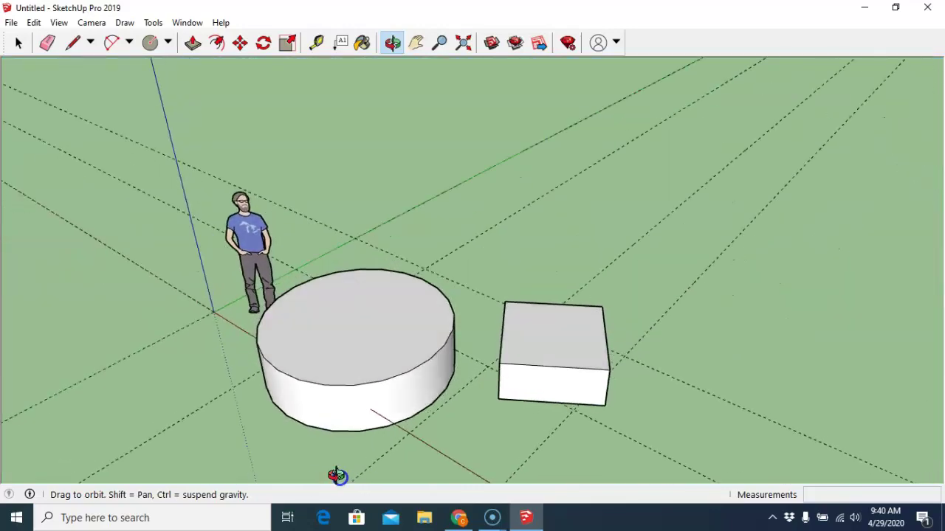
left_click_drag(202, 215, 194, 146)
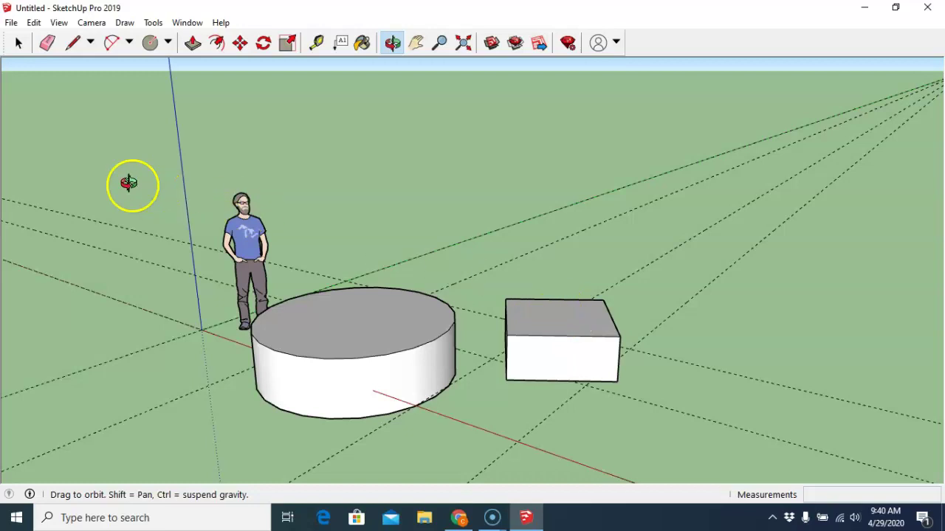
left_click_drag(130, 184, 506, 349)
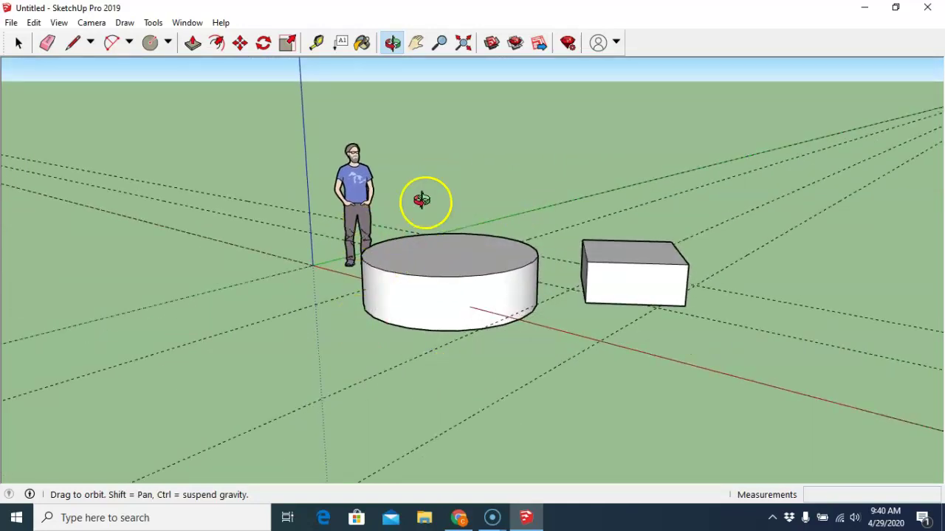
Zoom out, zoom deep into the cylinder top, then fit the whole model with Zoom Extents
left_click(442, 45)
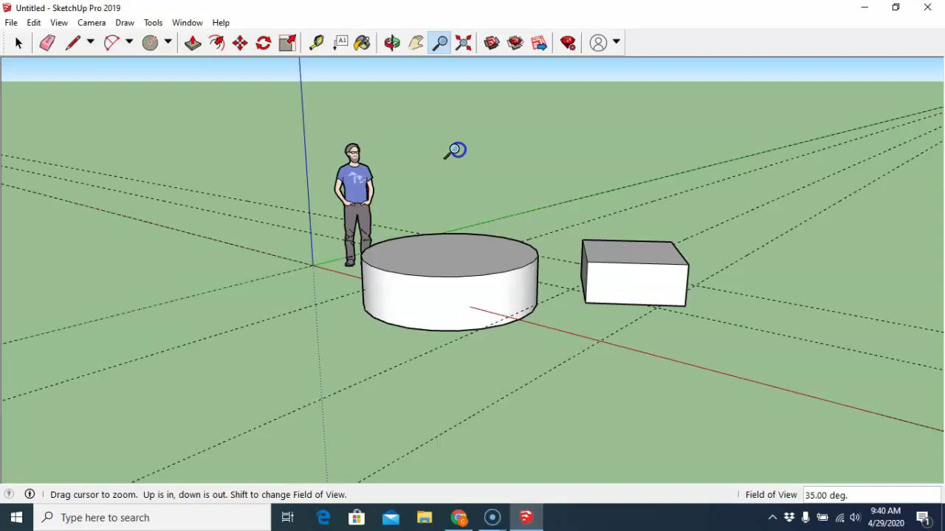
left_click_drag(454, 150, 450, 86)
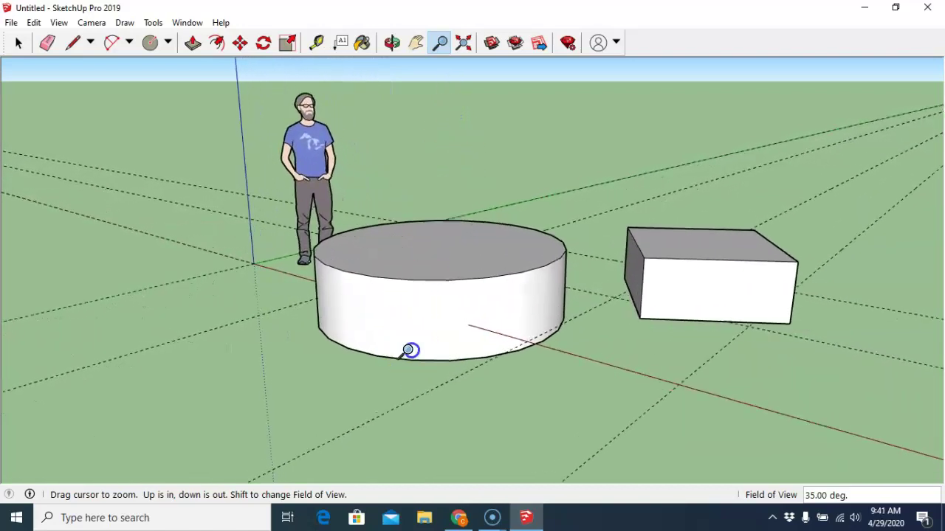
left_click_drag(410, 350, 414, 110)
left_click_drag(466, 330, 401, 105)
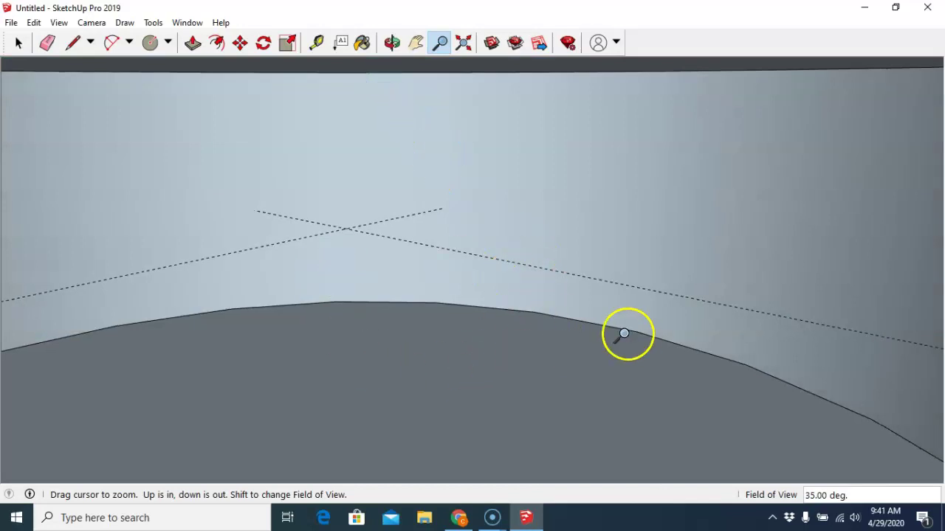
left_click_drag(623, 334, 381, 382)
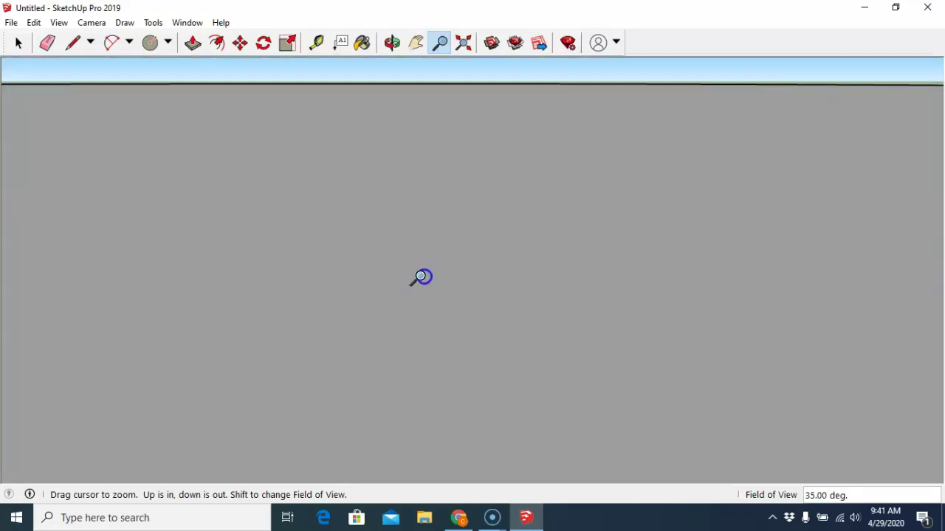
left_click_drag(421, 277, 597, 355)
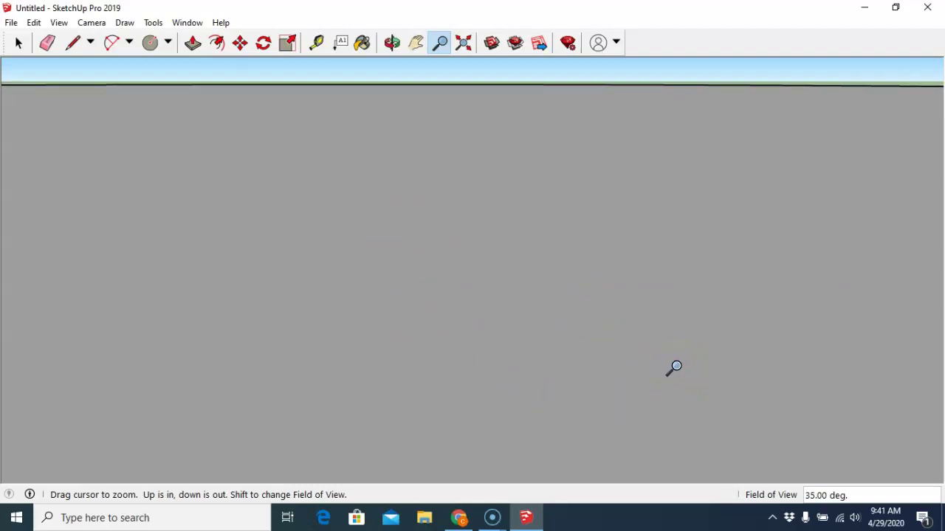
left_click(464, 45)
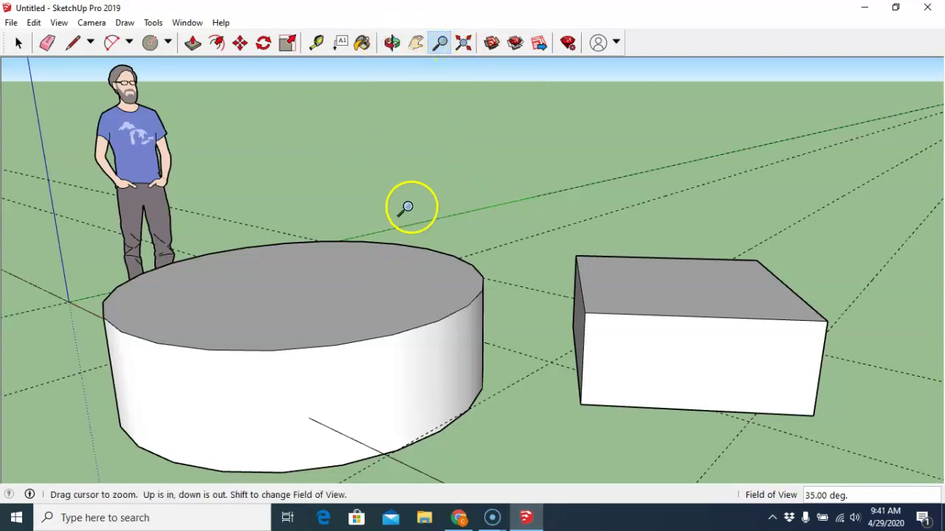
Orbit so the box sits behind the cylinder, then zoom out to shrink the scene
left_click(392, 43)
left_click_drag(377, 120, 341, 167)
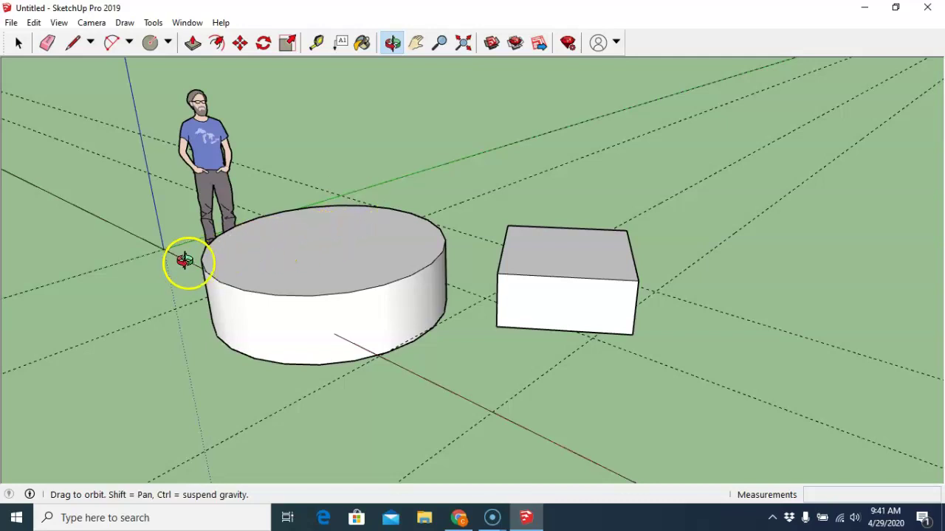
left_click_drag(184, 259, 556, 248)
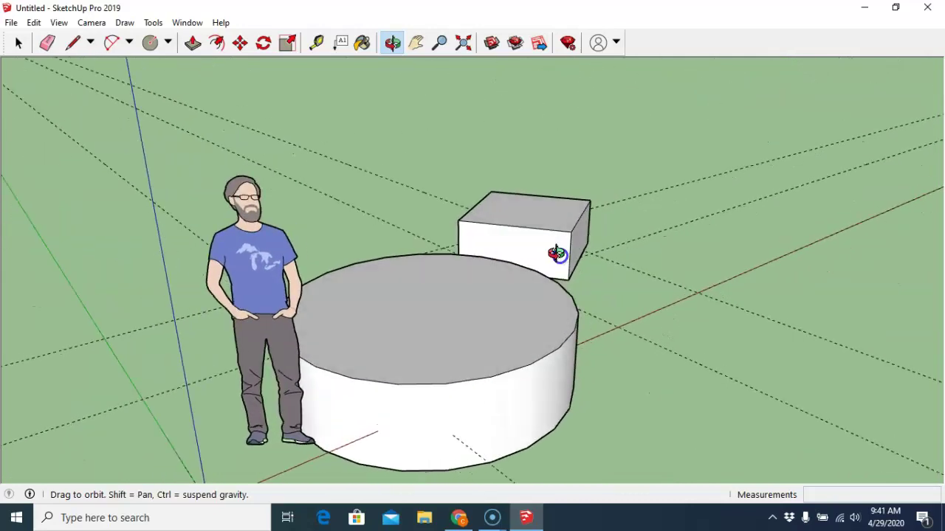
scroll(563, 253, "down", 4)
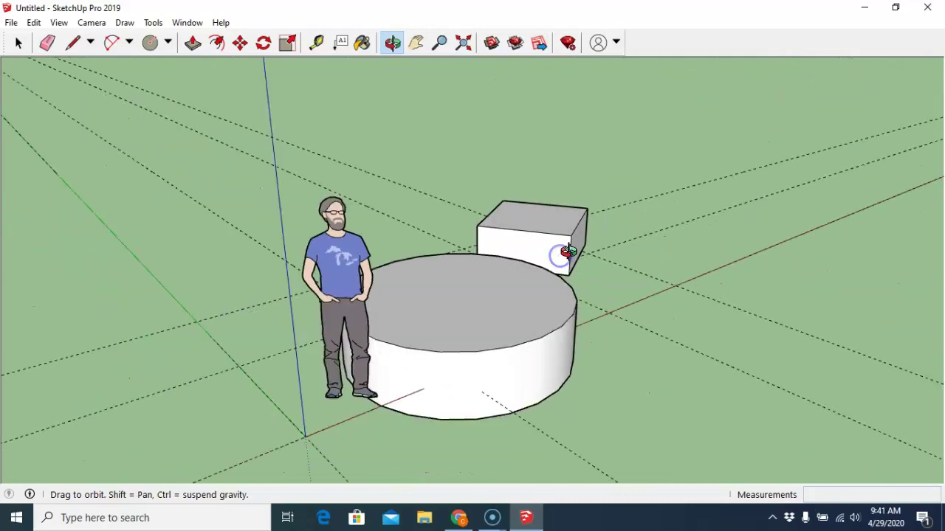
Start Tape Measure guides from the green axis, then undo the stray guide
left_click(320, 43)
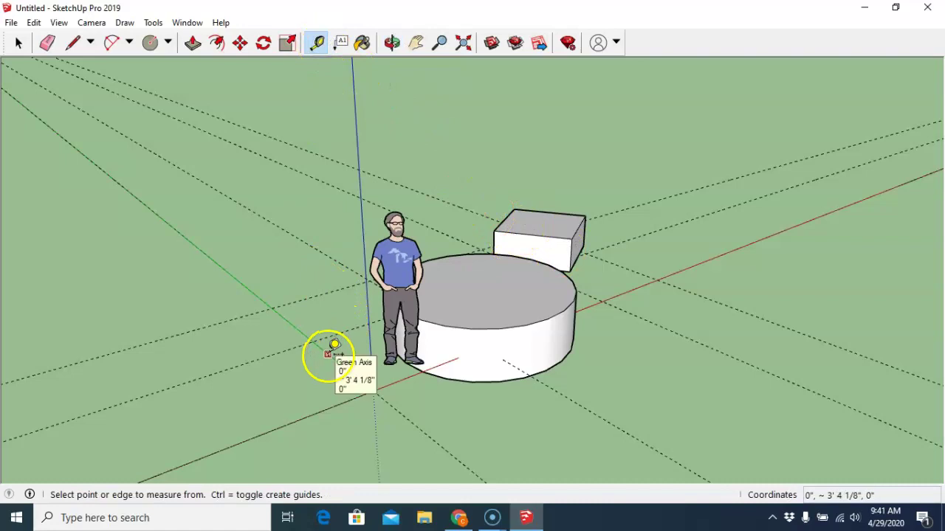
left_click(329, 354)
left_click(328, 355)
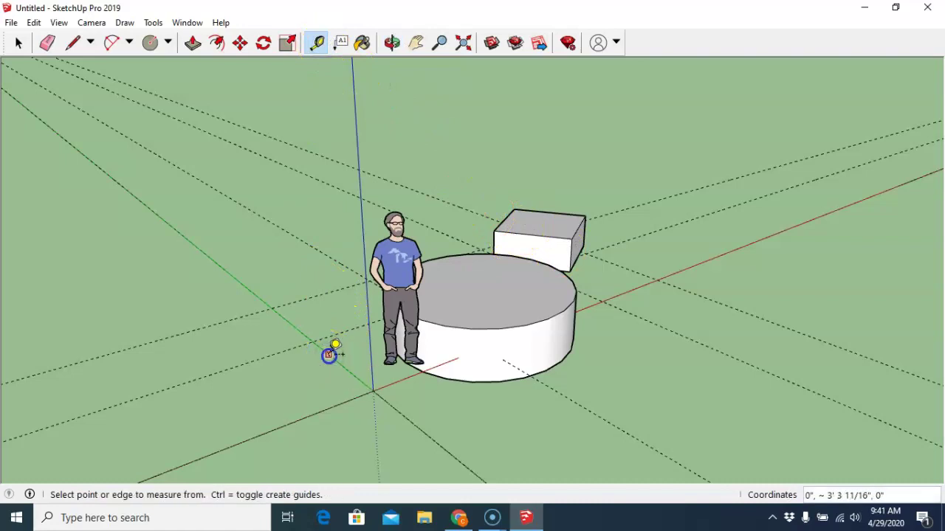
left_click(254, 383)
left_click(336, 352)
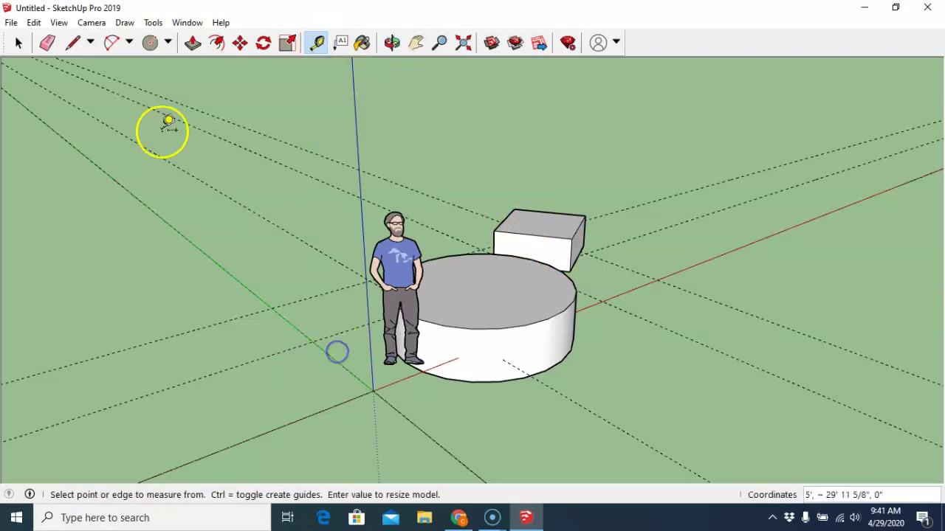
left_click(34, 22)
left_click(47, 36)
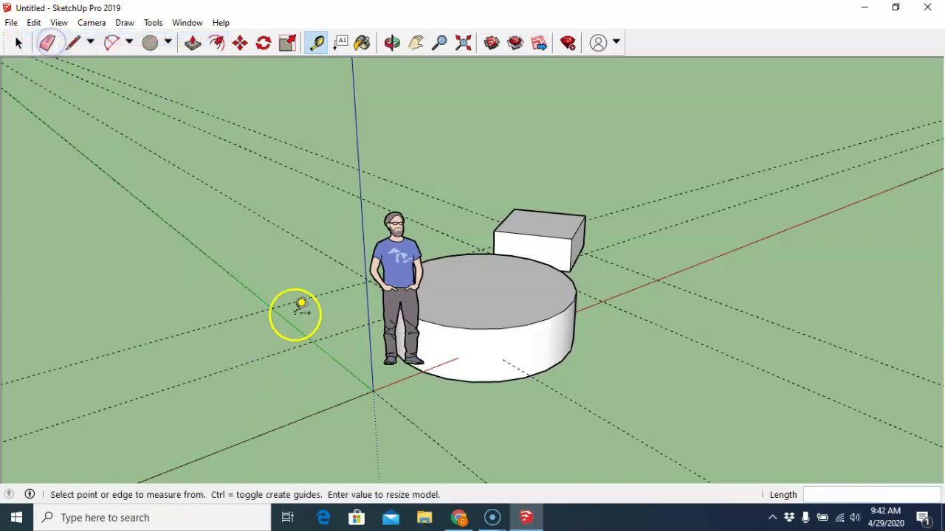
Place two dashed guidelines parallel to the green axis left of the figure
left_click(248, 288)
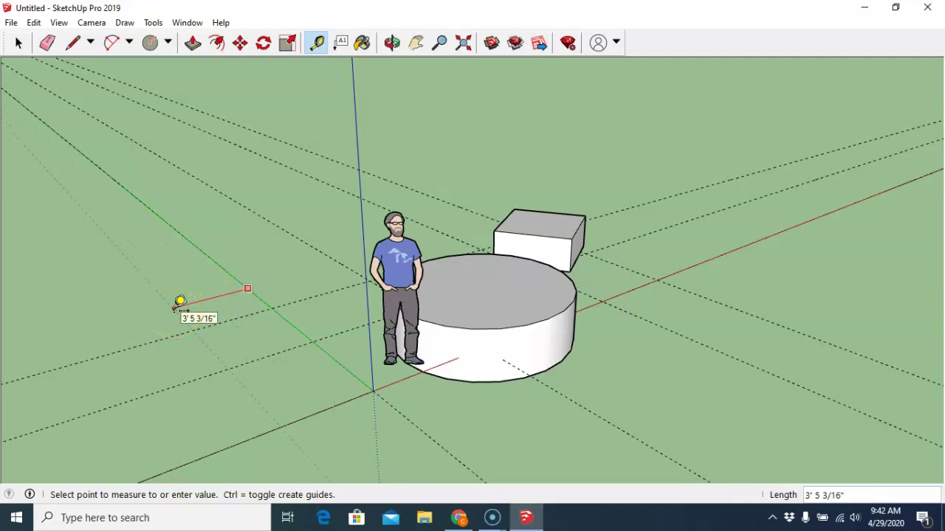
left_click(180, 301)
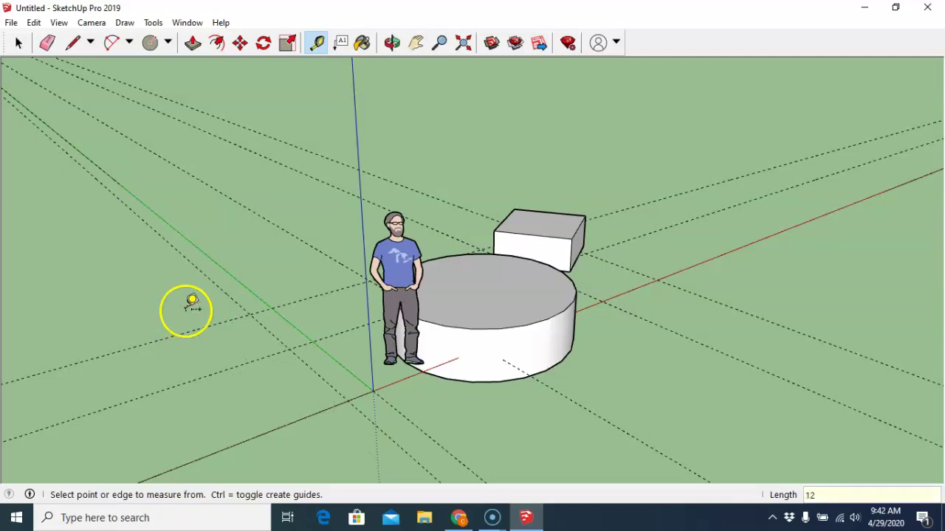
left_click(211, 282)
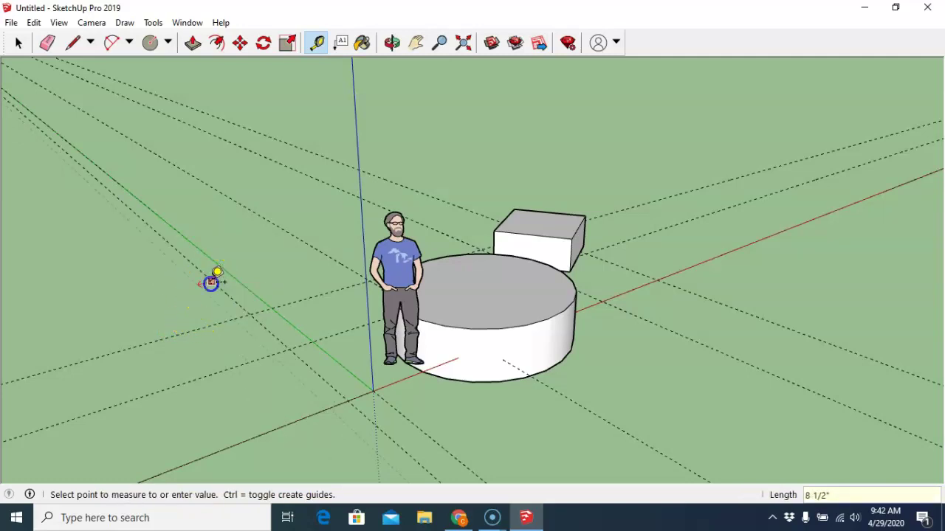
left_click(132, 294)
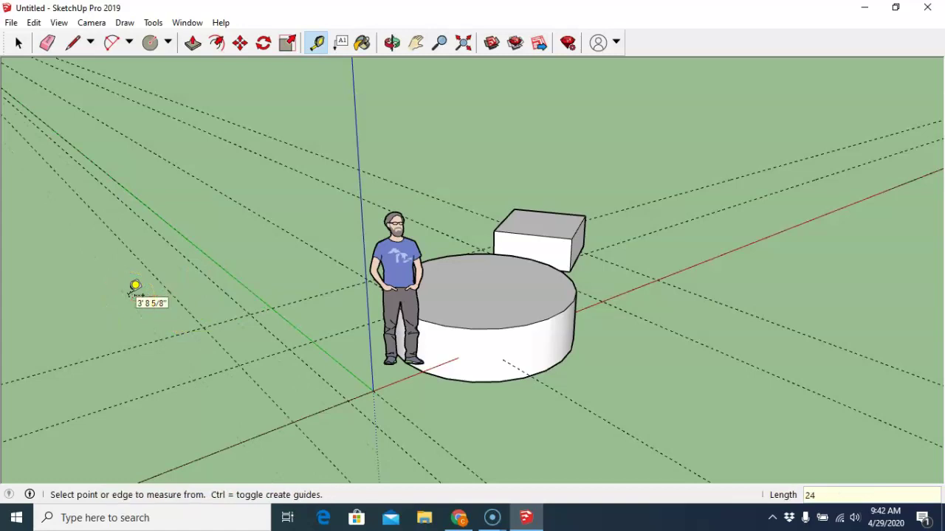
left_click_drag(80, 252, 234, 375)
Enter a 24" guide offset, dismiss the invalid length warning and cancel the measurement
left_click(259, 387)
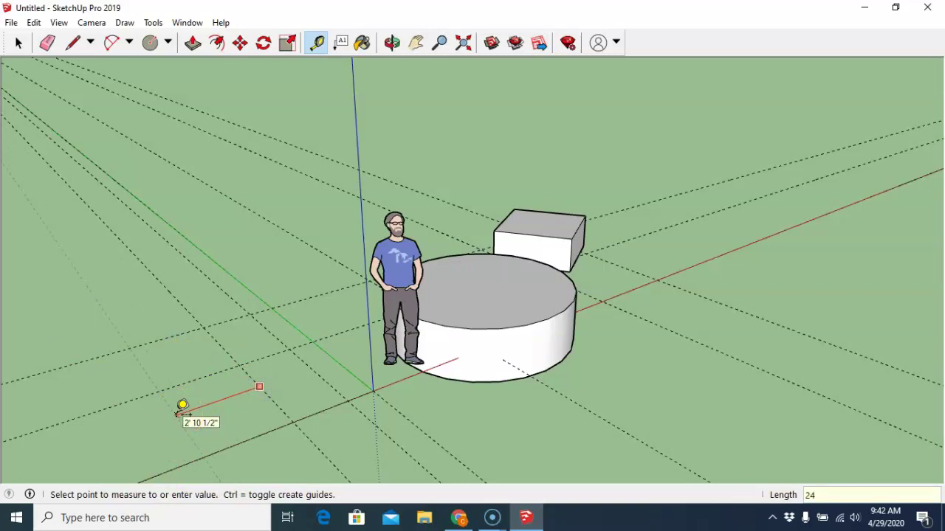
type("24\\")
key("Return")
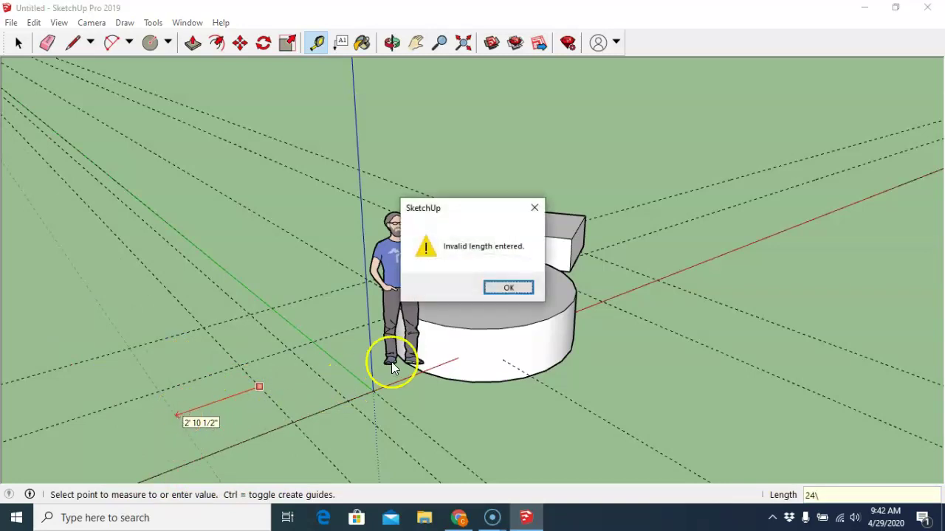
left_click(502, 289)
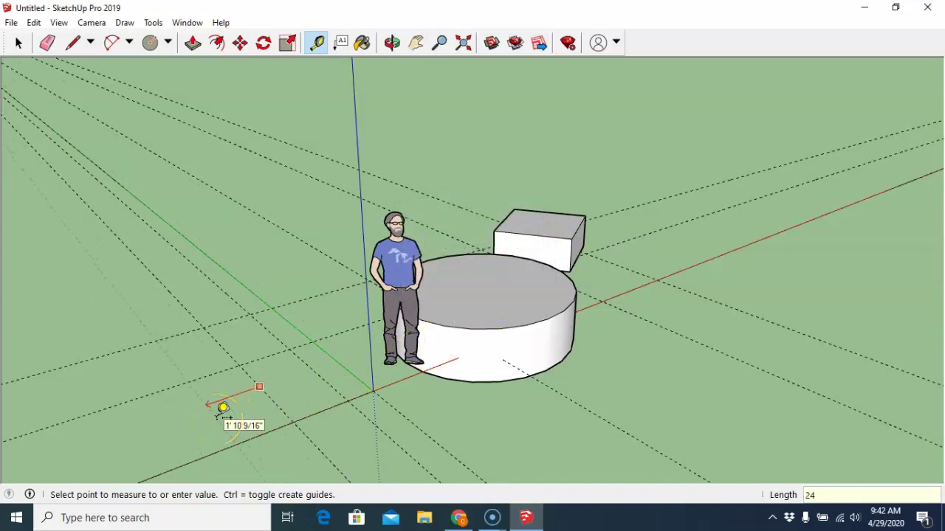
key("Return")
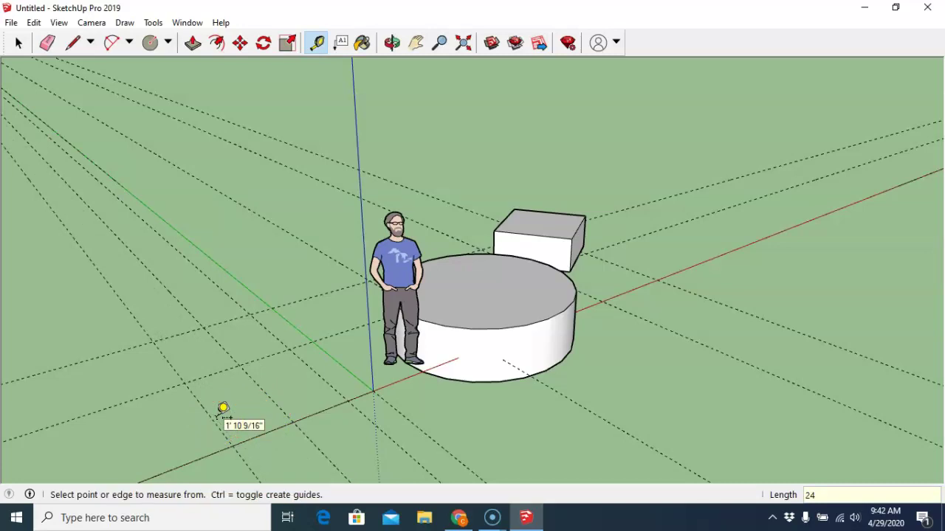
Draw a small rectangle on the ground left of the scale figure
left_click(168, 43)
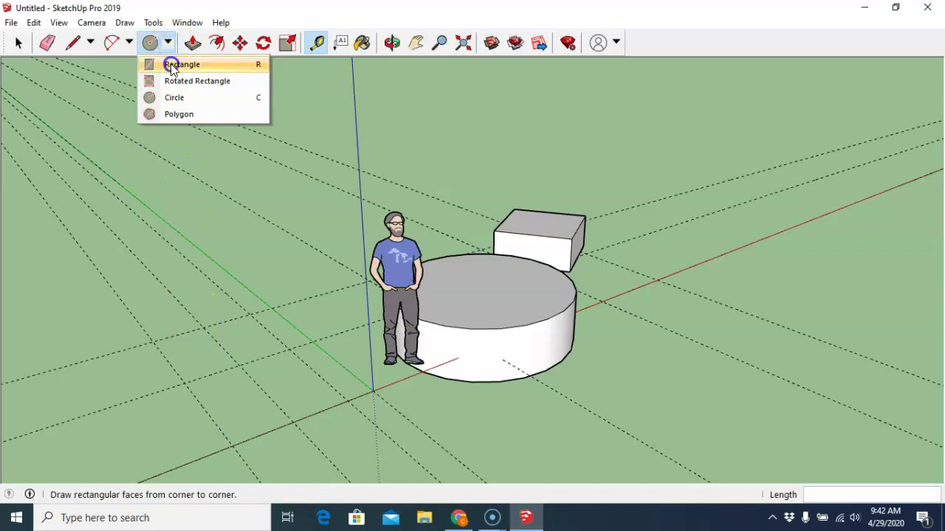
left_click(171, 66)
left_click(208, 330)
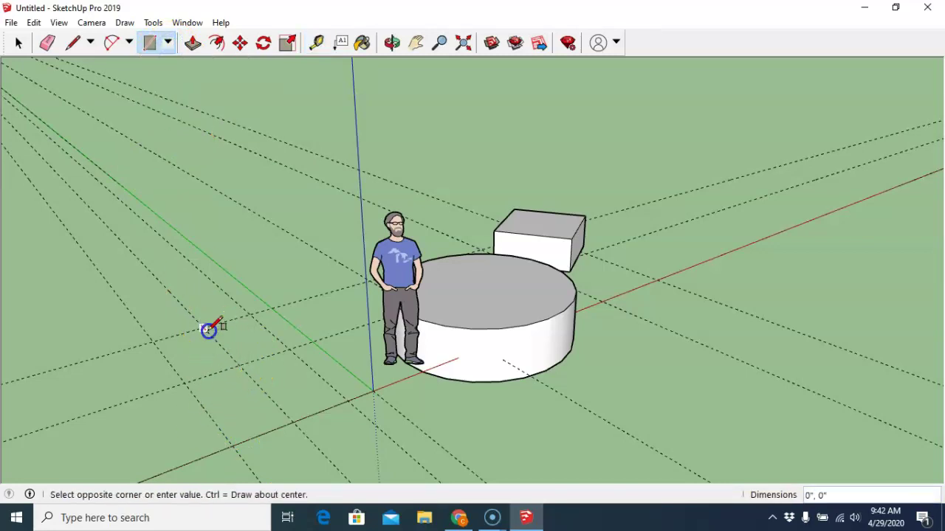
left_click(287, 348)
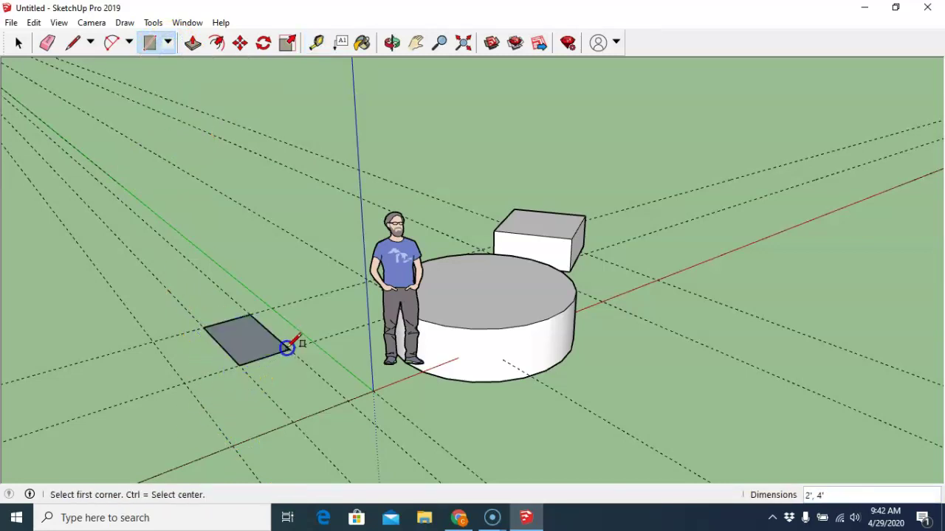
Draw a flat circle on the ground beside the new rectangle
left_click(168, 43)
left_click(170, 98)
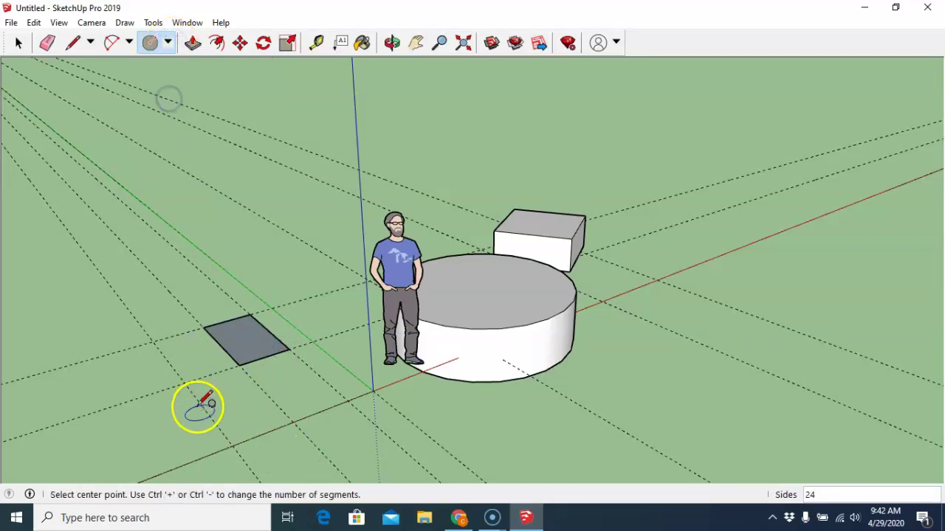
left_click(186, 384)
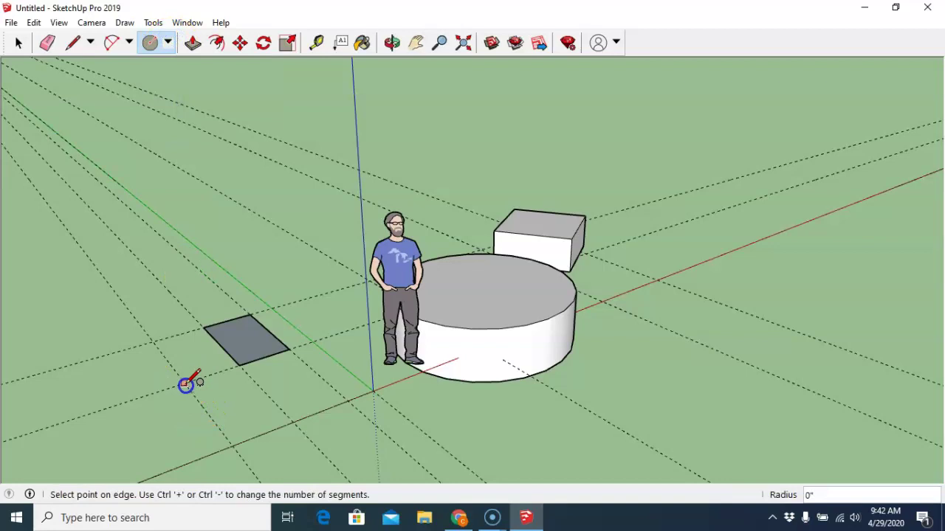
left_click(248, 397)
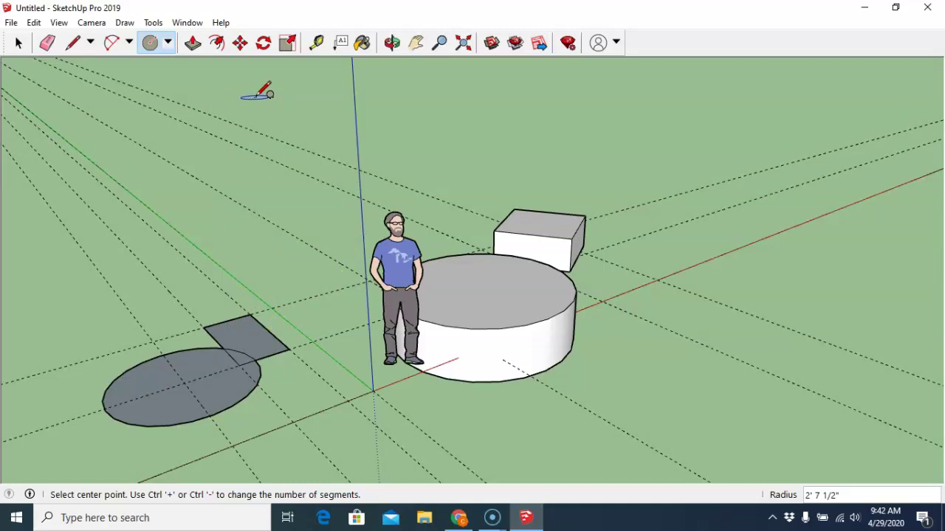
left_click(241, 43)
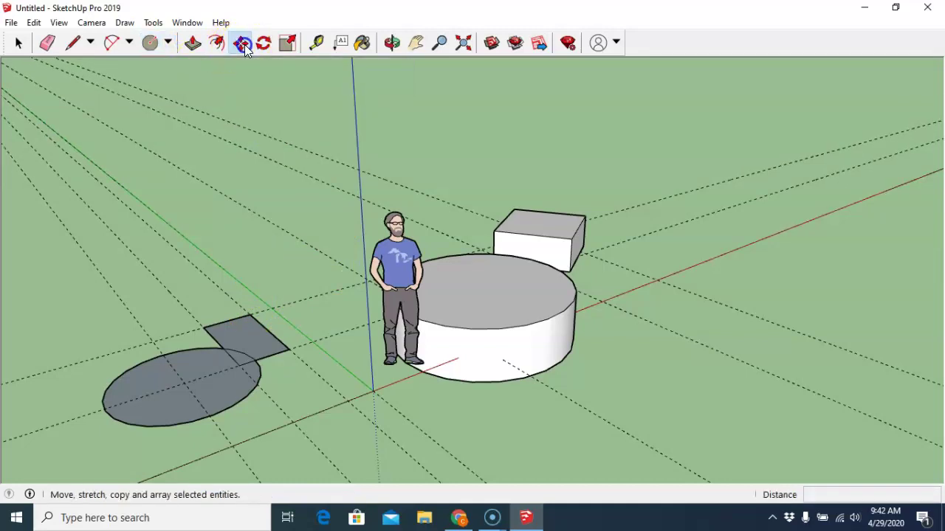
left_click(245, 337)
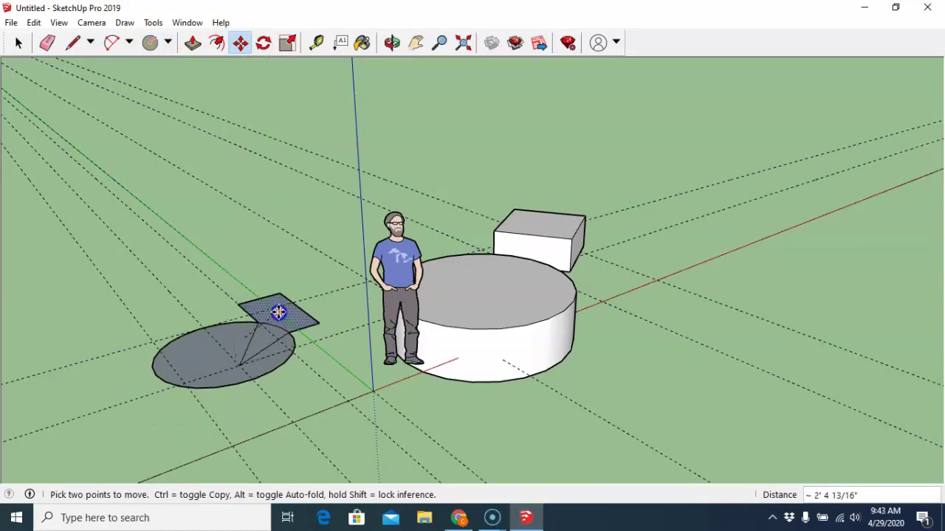
left_click(270, 332)
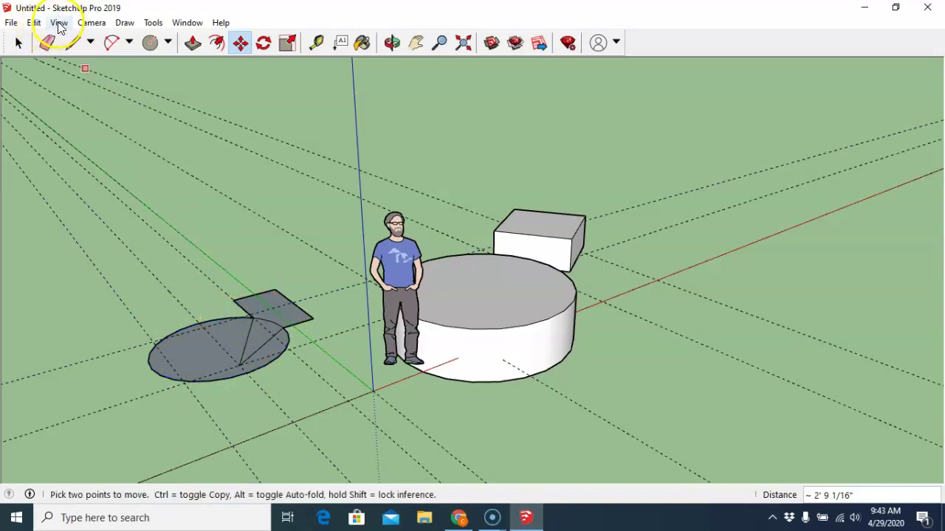
left_click(34, 23)
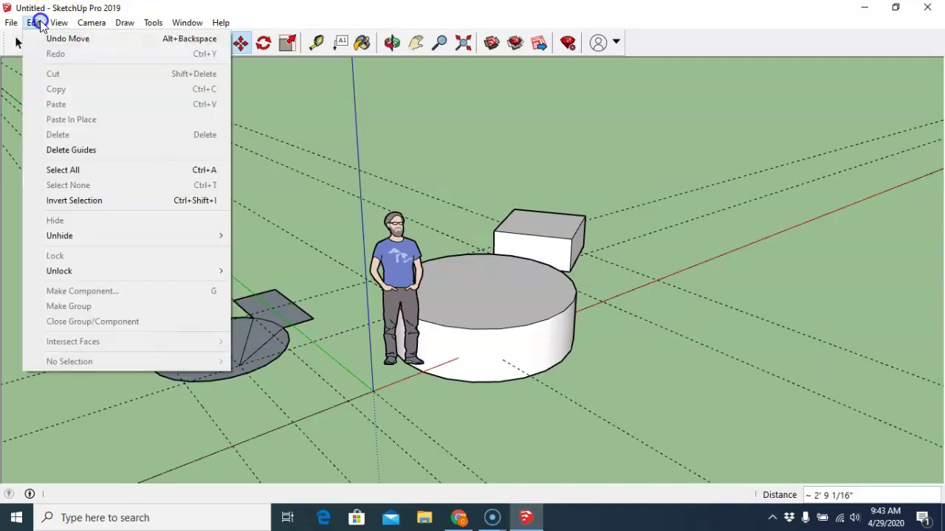
left_click(47, 41)
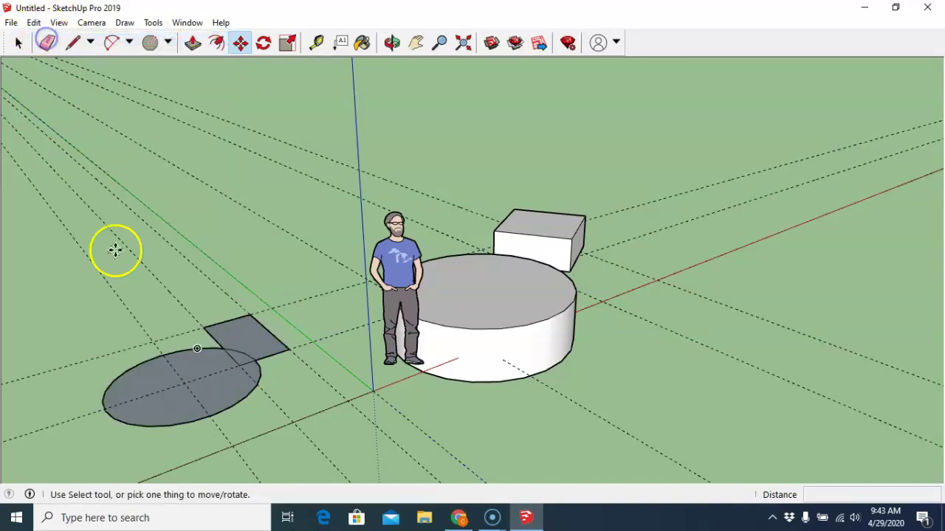
left_click(196, 44)
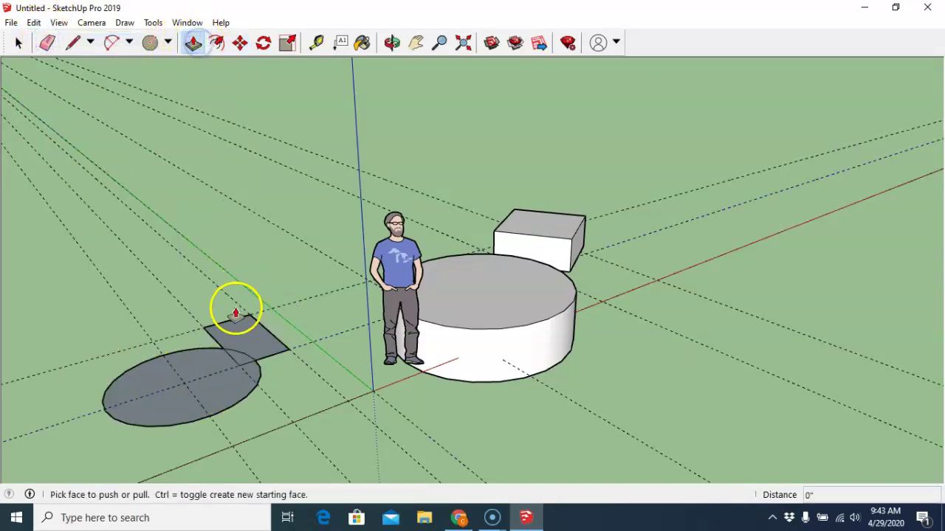
left_click(247, 341)
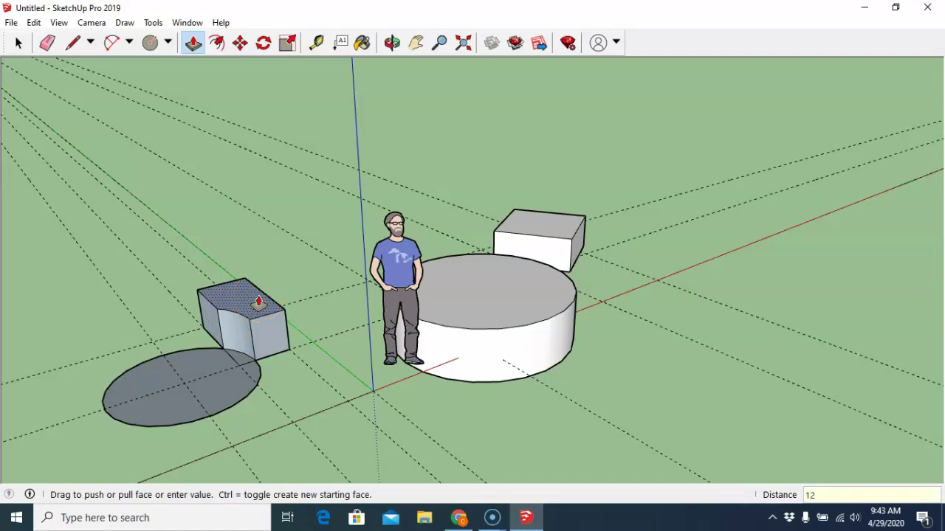
type("12")
key("Return")
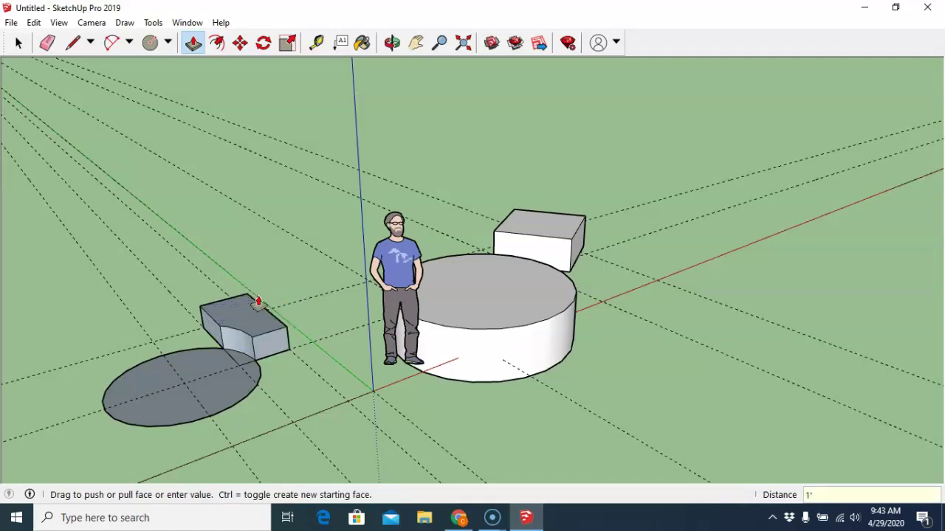
left_click(37, 25)
left_click(46, 36)
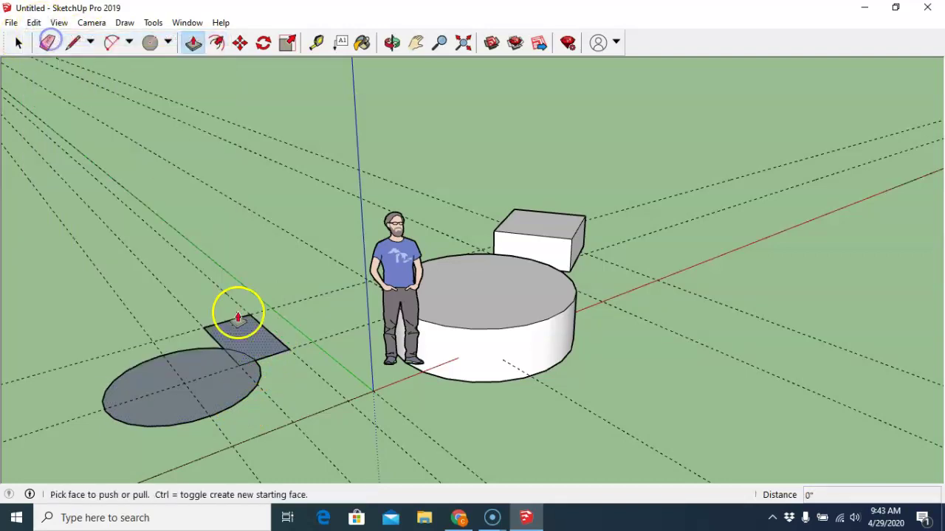
Pull the flat circle up into a 36" (3') tall cylinder
left_click(47, 42)
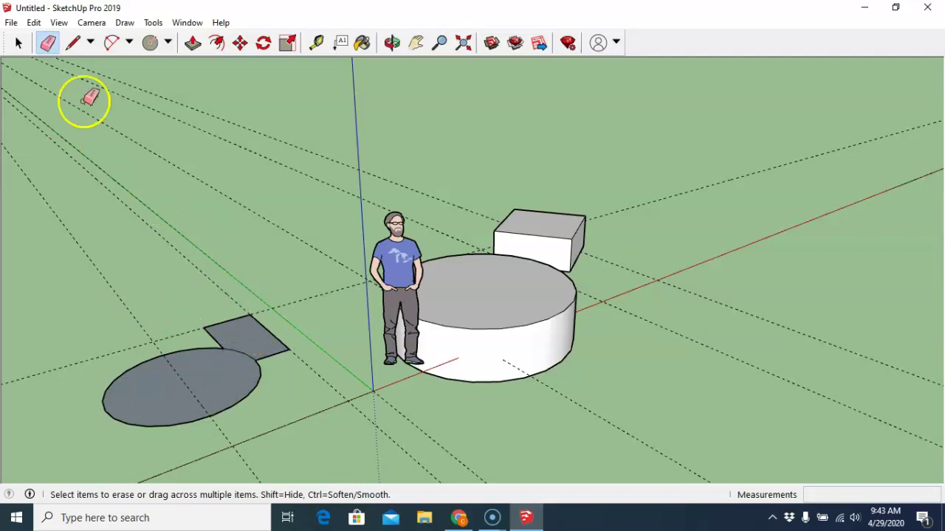
left_click(192, 45)
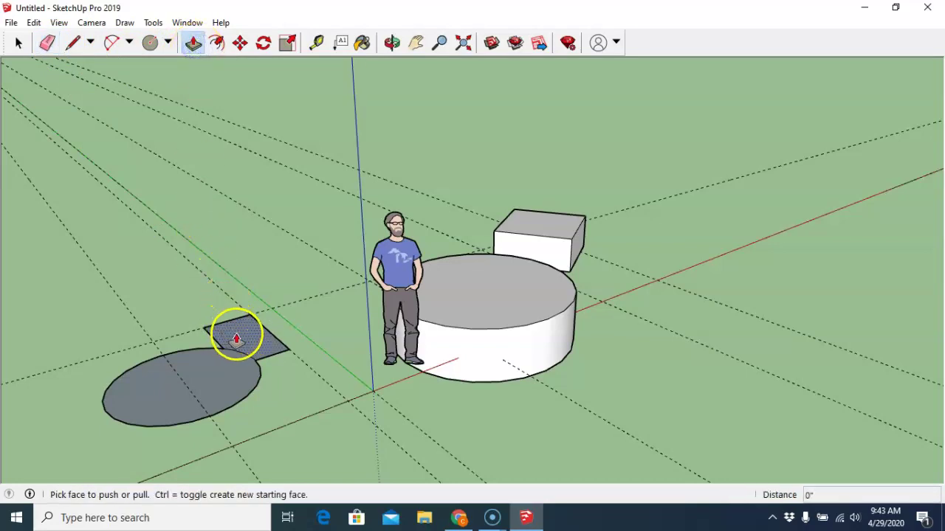
left_click(189, 385)
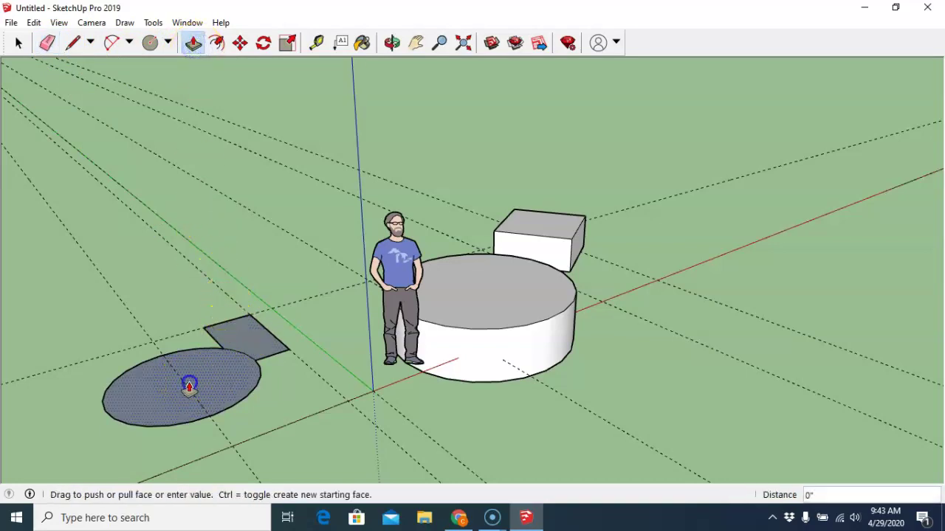
left_click_drag(189, 385, 179, 297)
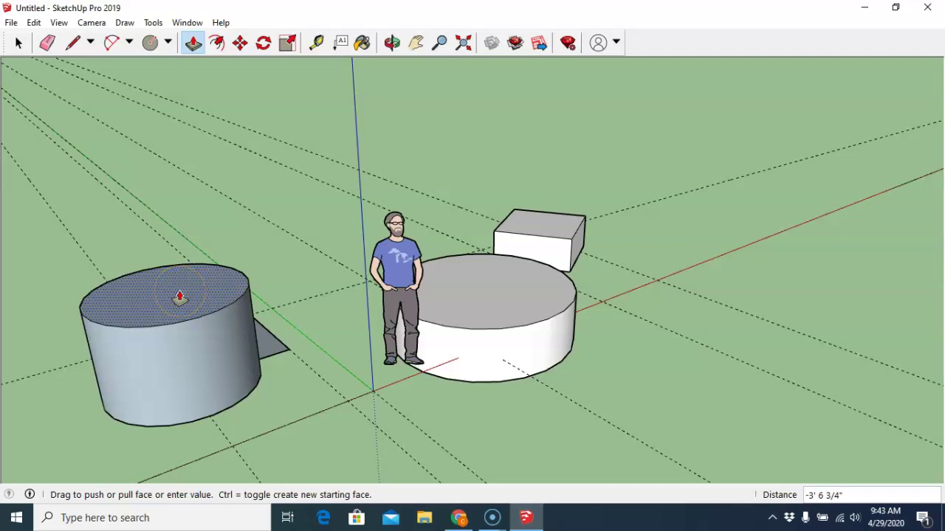
key("Return")
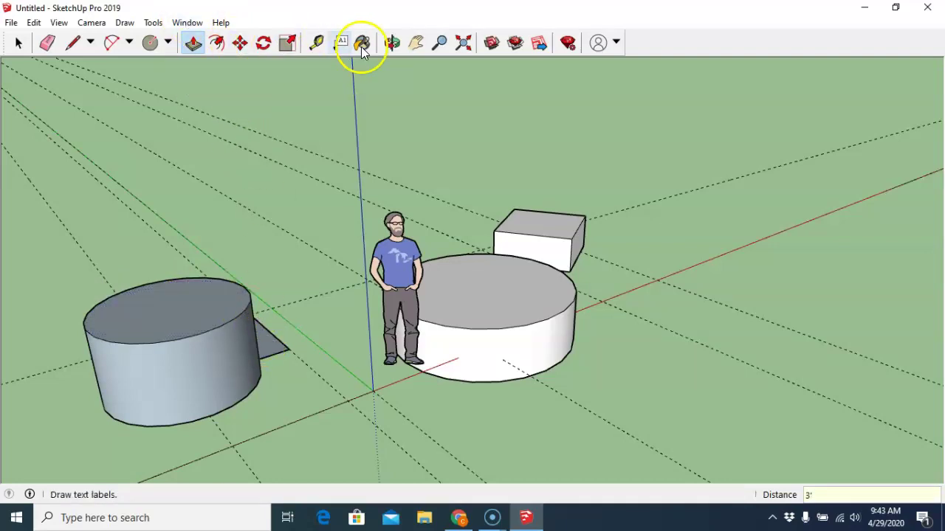
Orbit to the small rectangle and push/pull it into an 18" (1' 6") tall box
left_click(393, 43)
left_click_drag(409, 175, 185, 249)
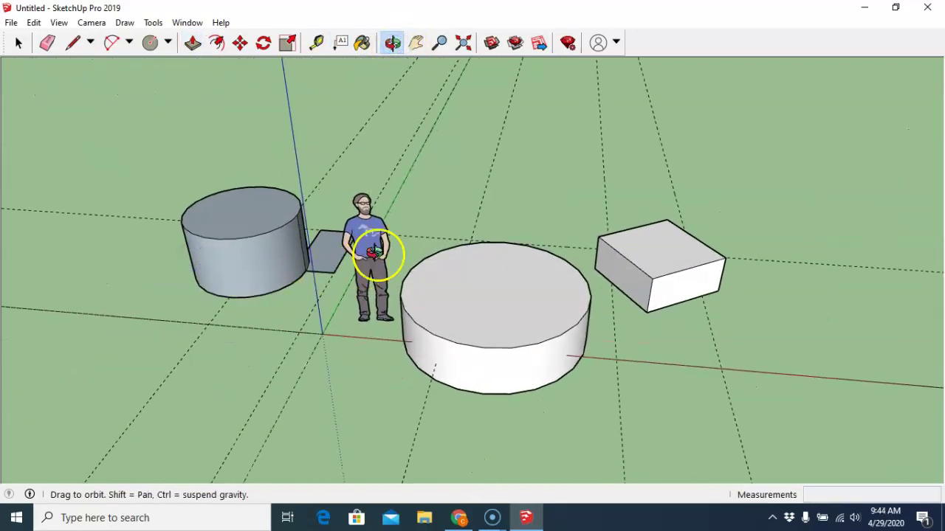
left_click_drag(376, 253, 97, 221)
left_click_drag(652, 272, 444, 300)
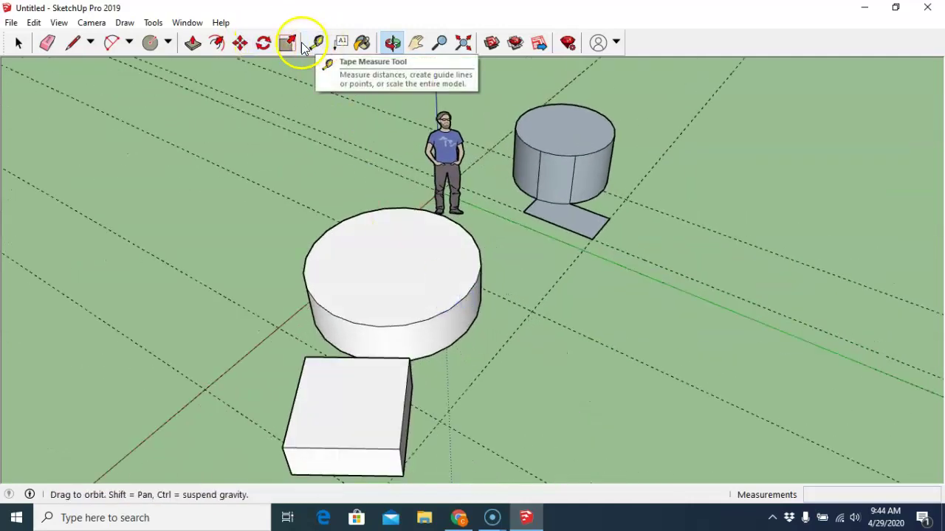
left_click(192, 42)
left_click(573, 221)
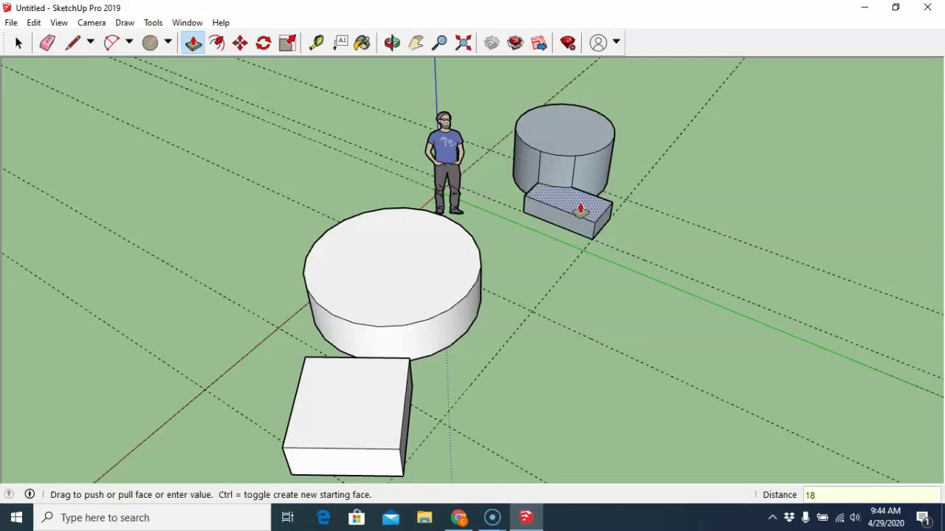
key("Return")
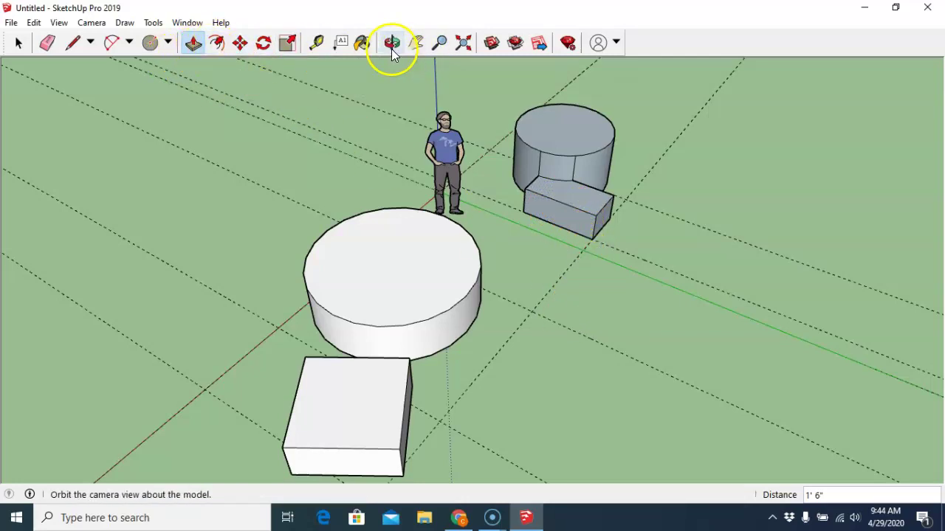
Orbit the camera low to eye level so the figure, two cylinders and two boxes line up
left_click(391, 43)
left_click_drag(557, 285, 431, 233)
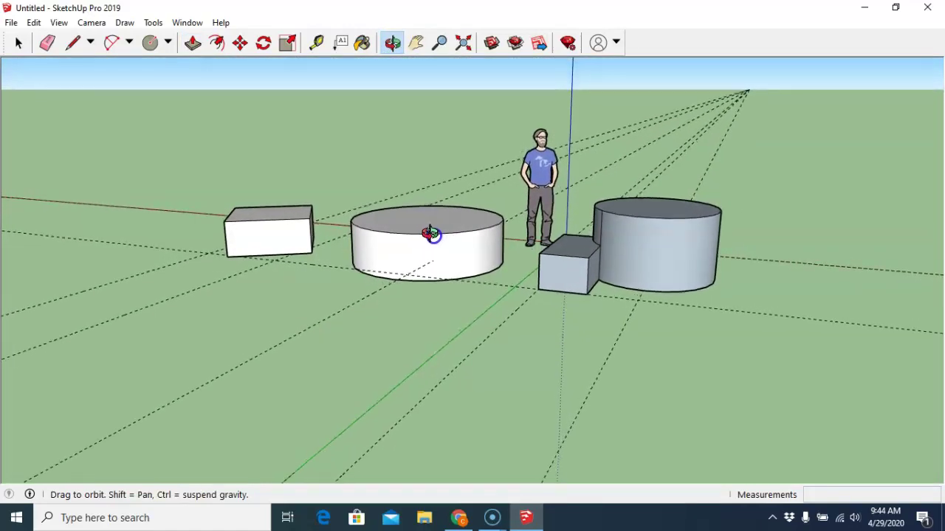
left_click_drag(582, 277, 626, 359)
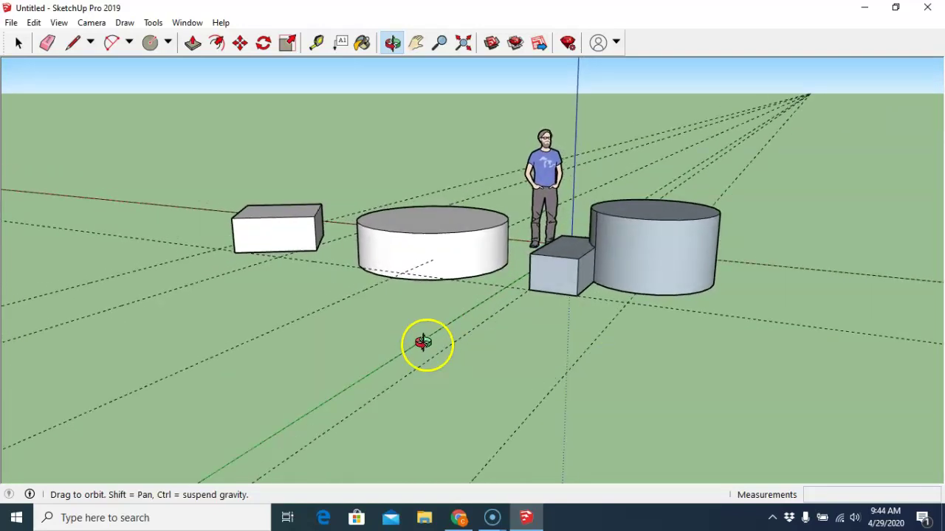
left_click_drag(379, 290, 385, 279)
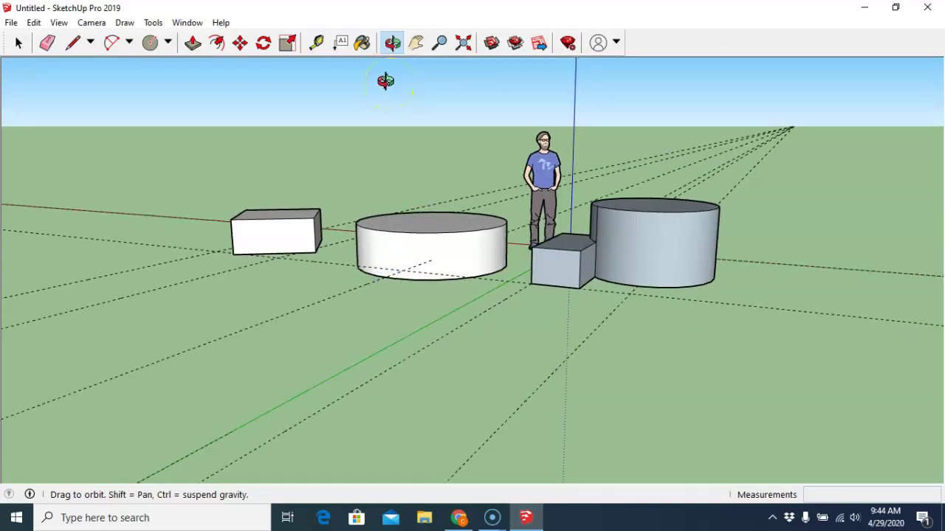
left_click(407, 169)
left_click(429, 124)
left_click_drag(699, 347, 524, 348)
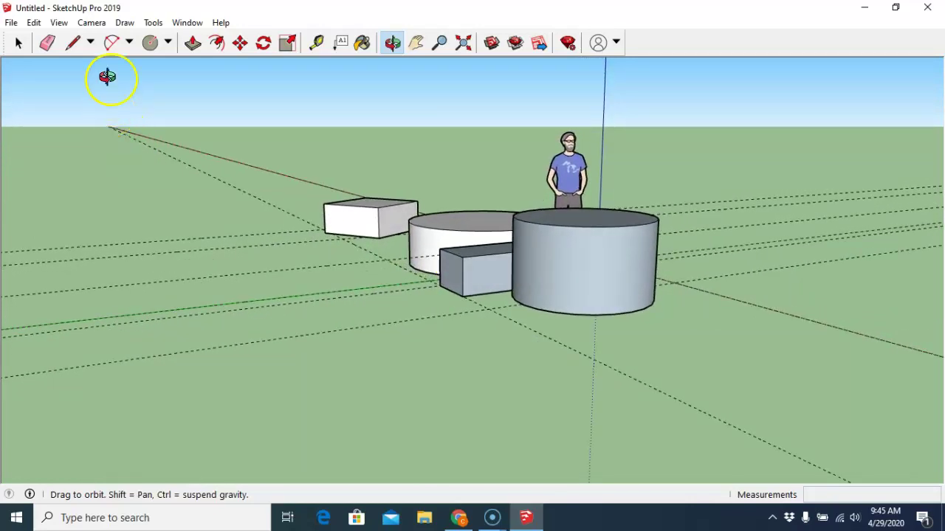
left_click_drag(146, 295, 299, 297)
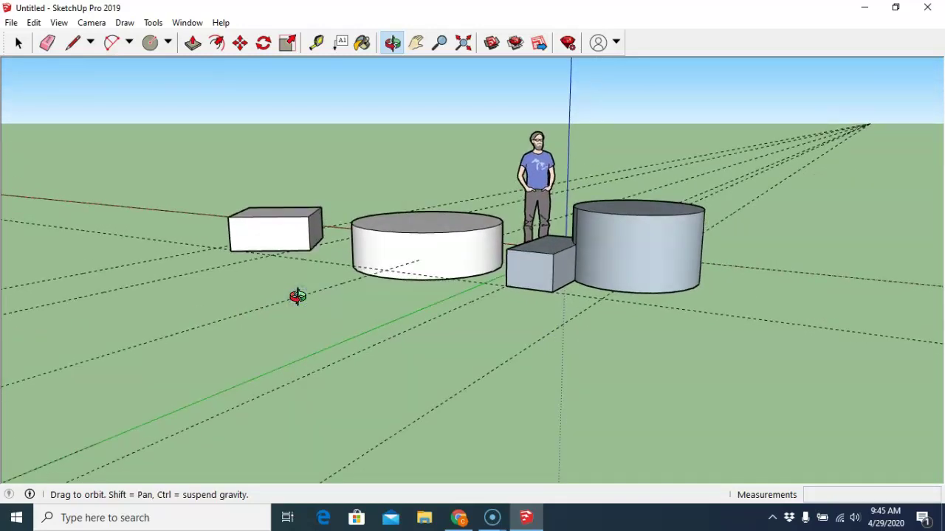